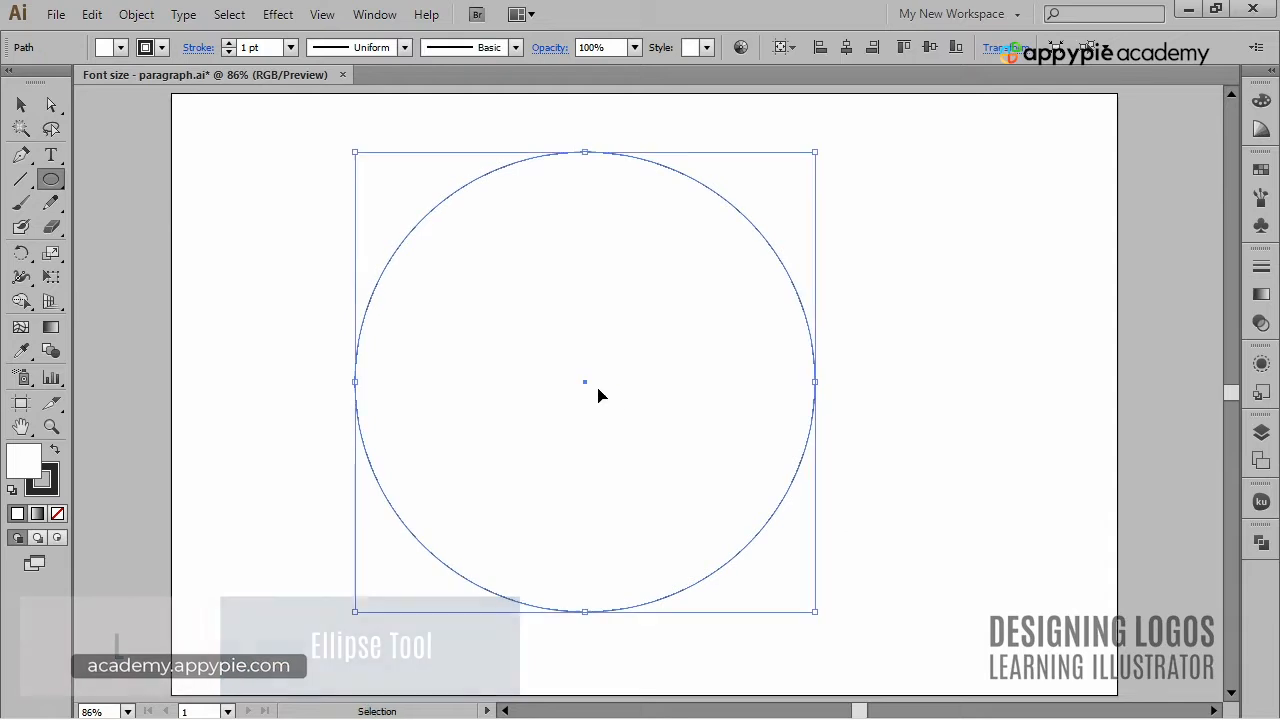
# Move the circle slightly to the right and add the text CHUNKY FUNKY RETRO DESIGN along its outline with Type on a Path.
pyautogui.moveTo(588, 388); pyautogui.dragTo(625, 386)
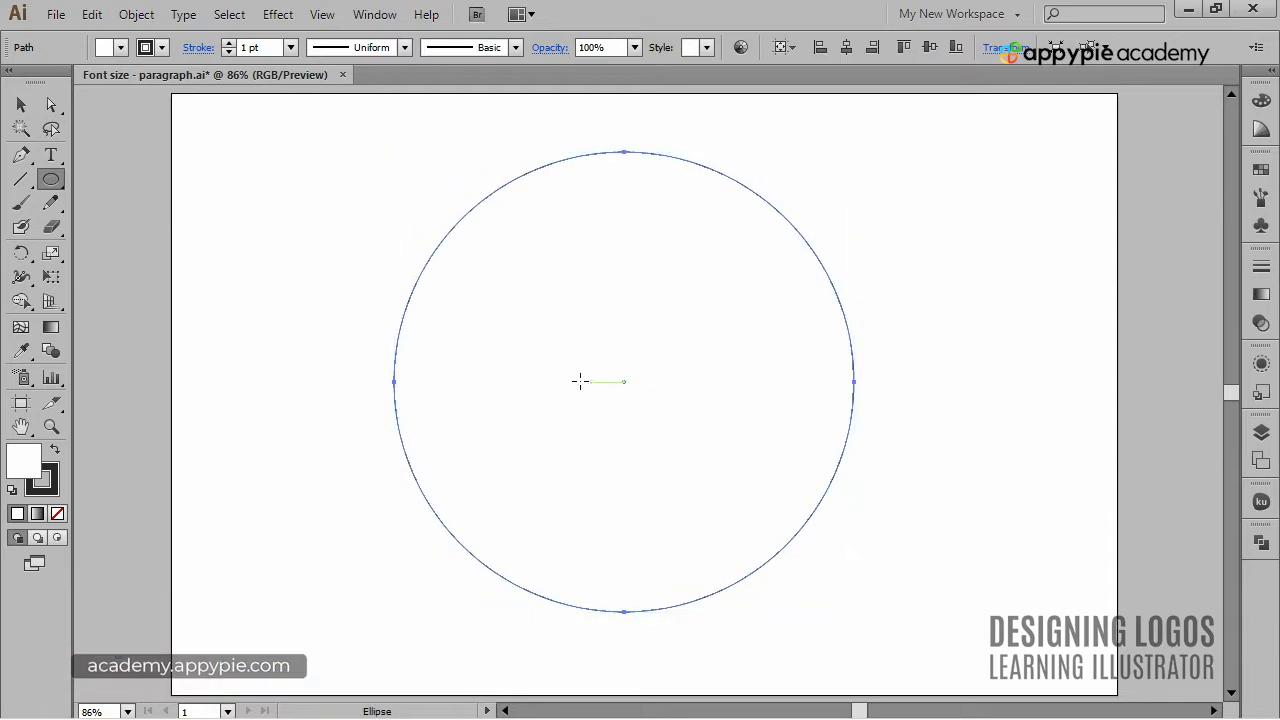
pyautogui.moveTo(52, 156); pyautogui.dragTo(97, 204)
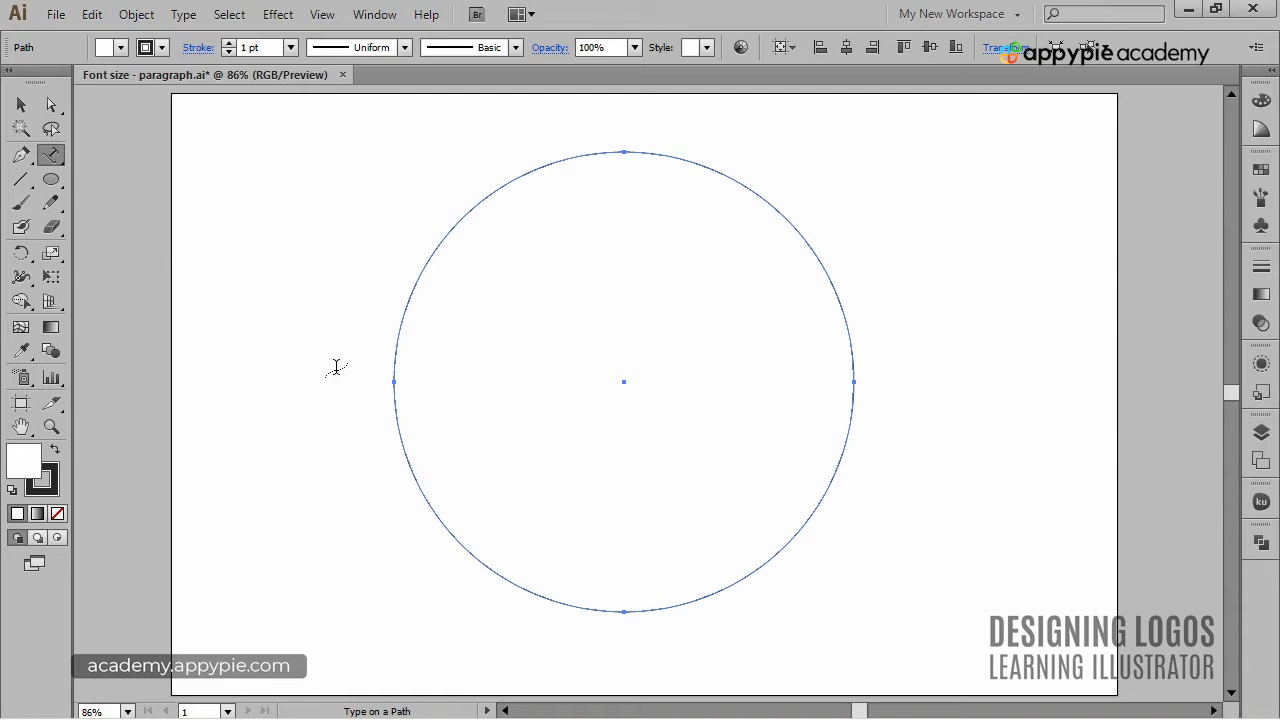
pyautogui.click(395, 373)
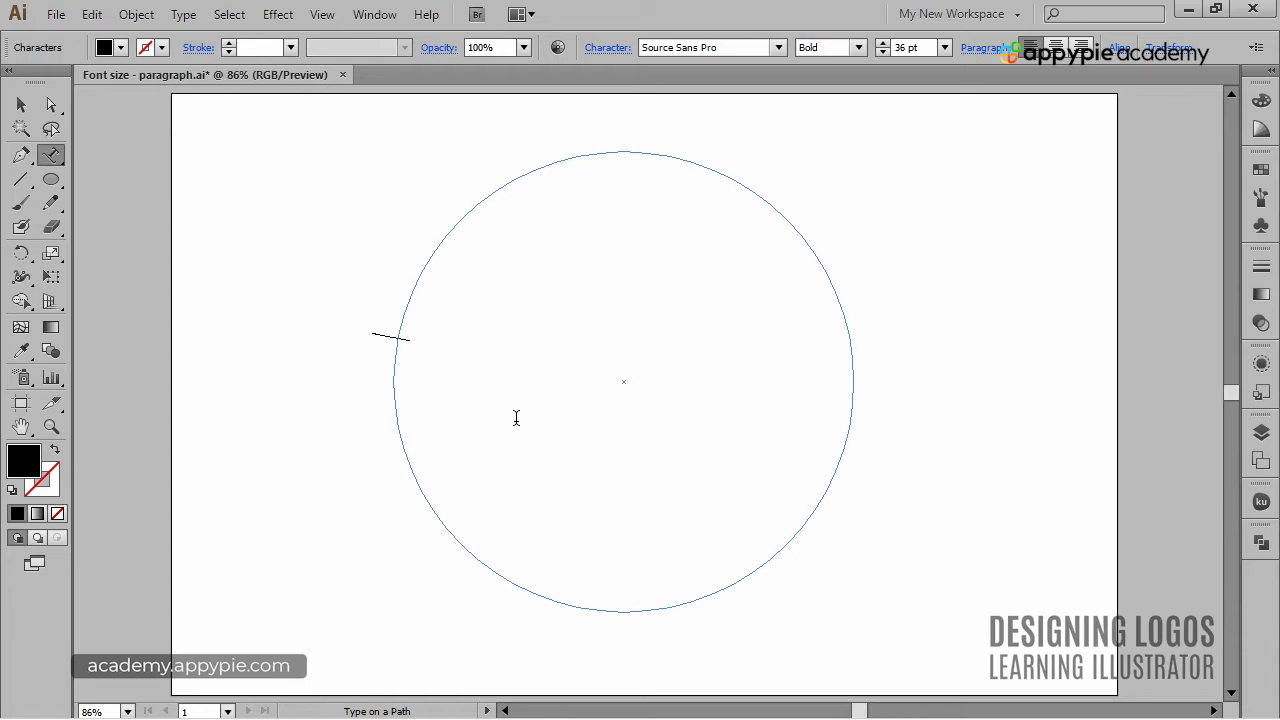
pyautogui.write('CHUN')
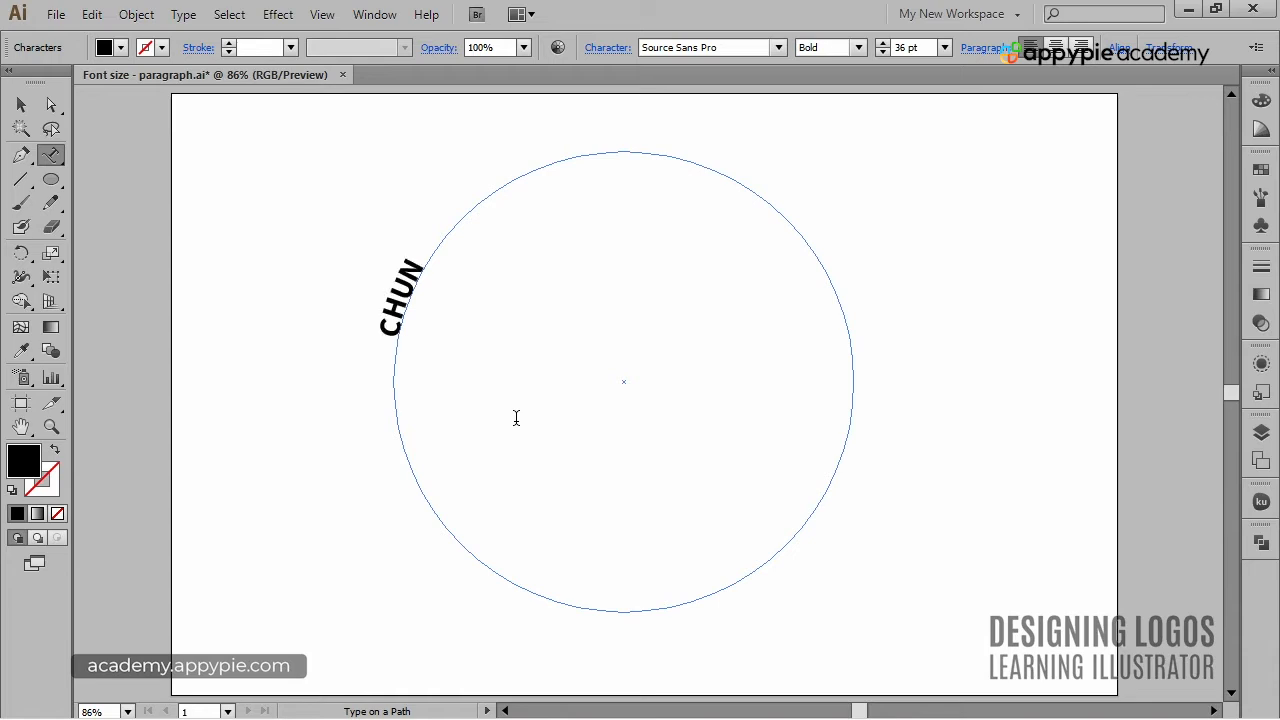
pyautogui.write('KY FUNKY')
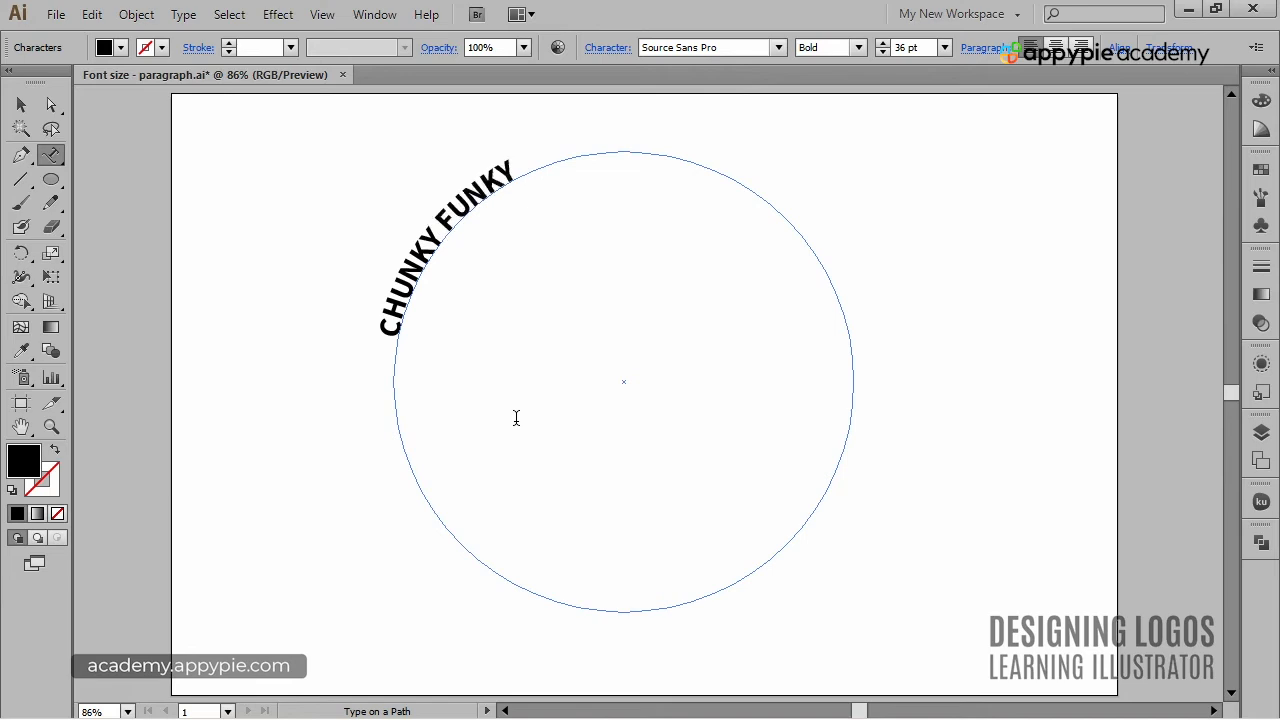
pyautogui.write(' RETRO DESIGN')
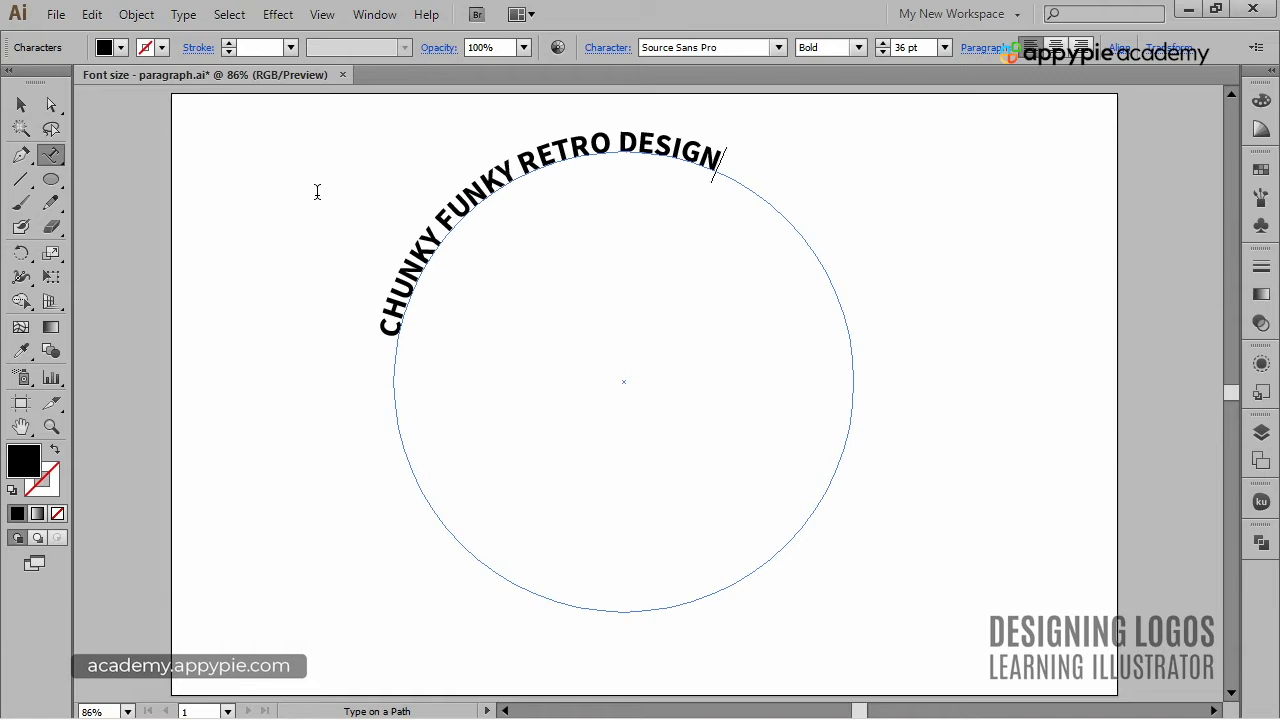
pyautogui.click(19, 107)
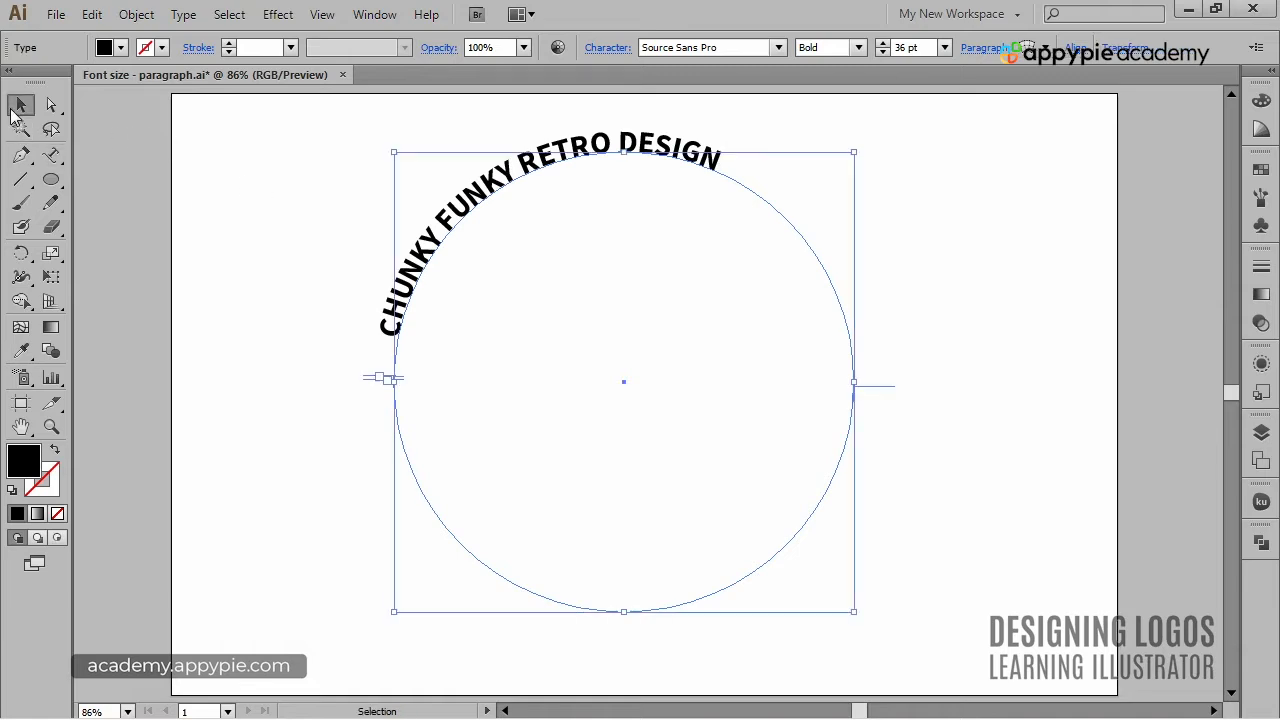
pyautogui.click(228, 385)
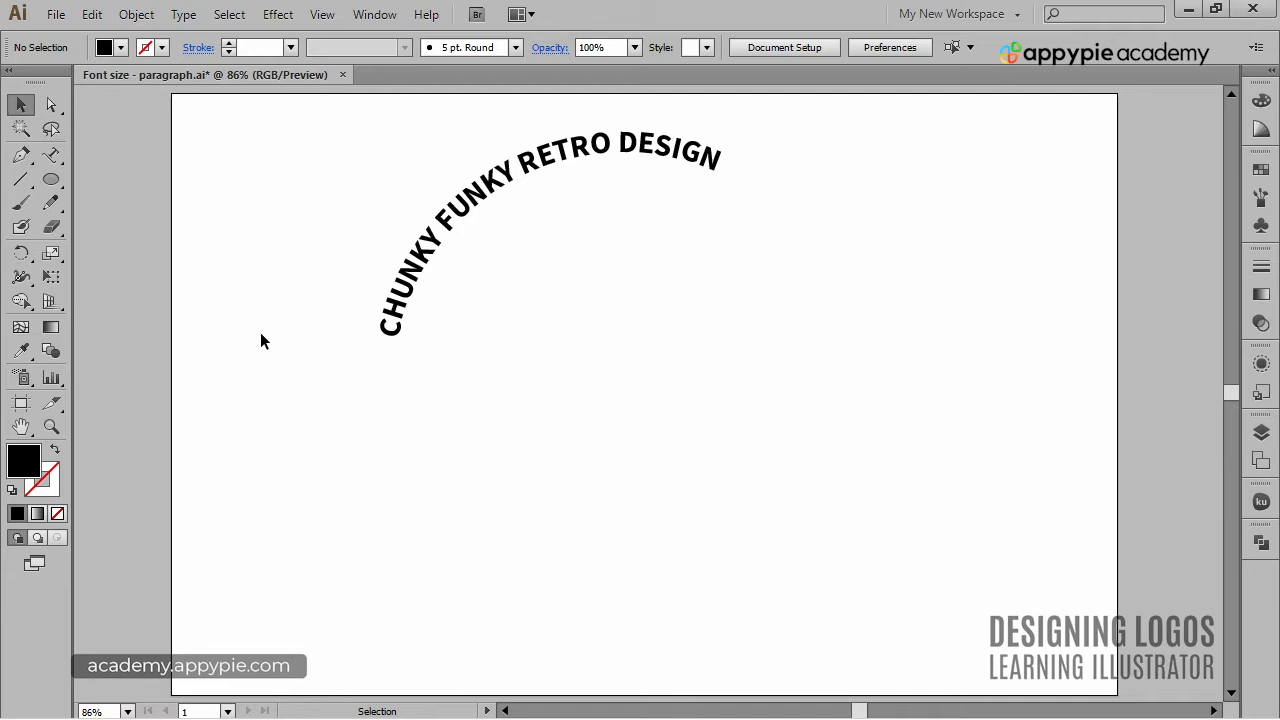
# Reposition the path text's brackets with Direct Selection so the text is centred over the top of the circle.
pyautogui.press('a')
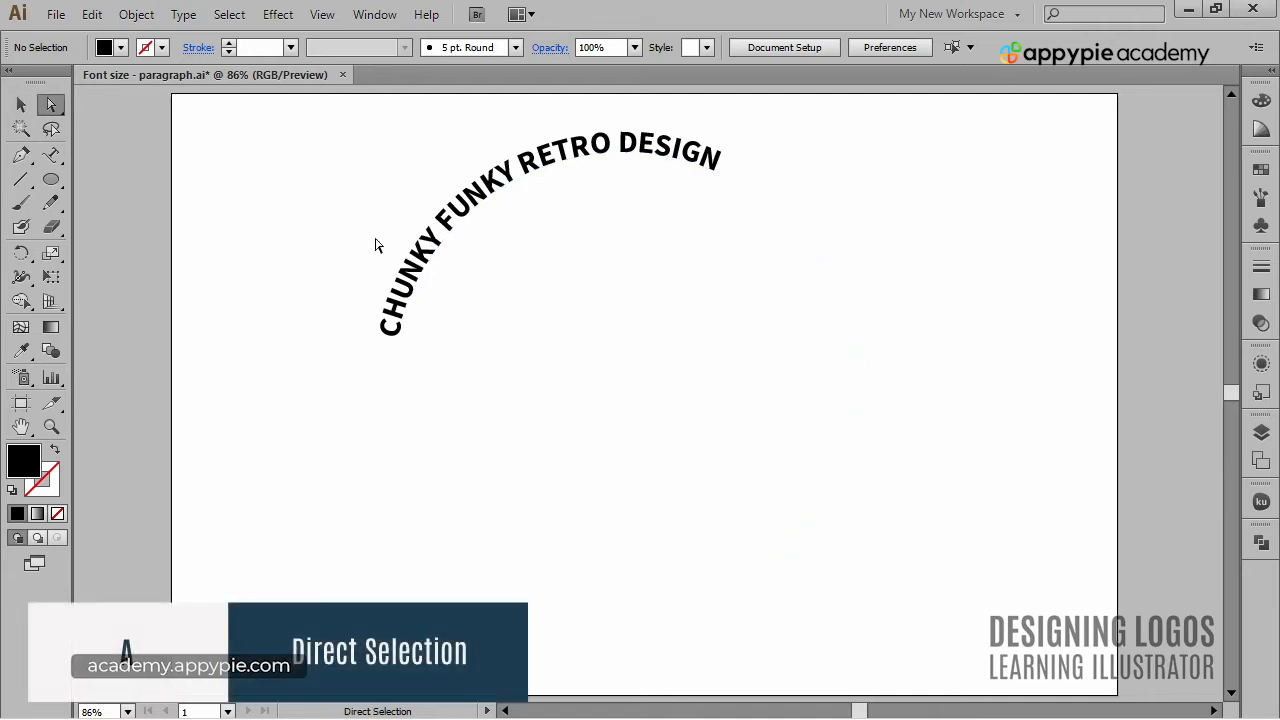
pyautogui.click(403, 260)
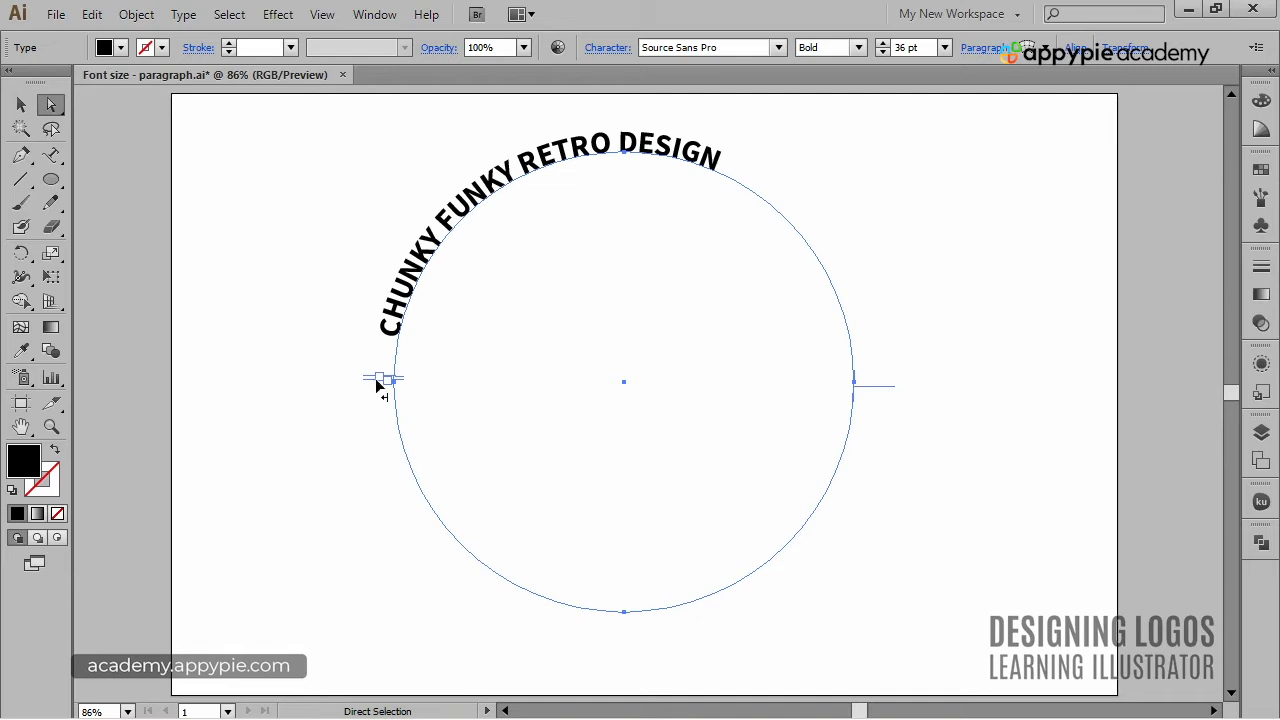
pyautogui.moveTo(383, 378); pyautogui.dragTo(778, 192)
pyautogui.moveTo(526, 166); pyautogui.dragTo(626, 152)
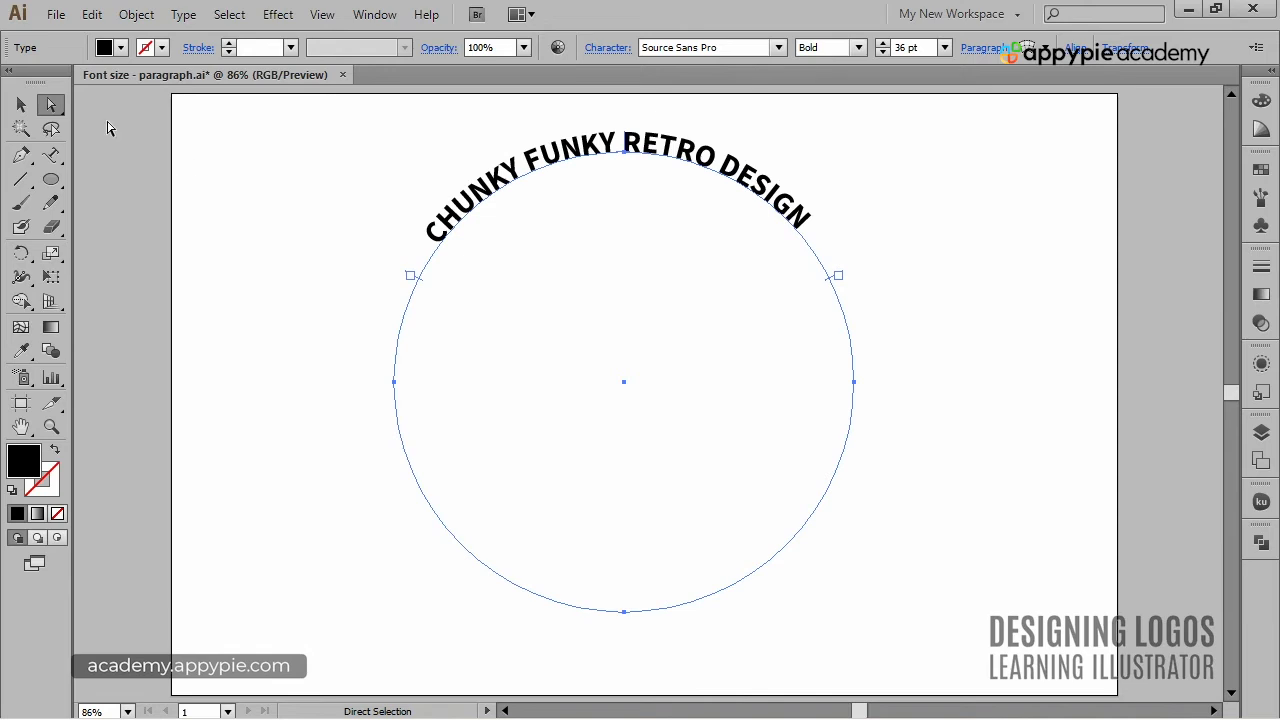
# Copy the curved text, paste it in front, and flip the copy to the inside of the circle's bottom.
pyautogui.click(89, 18)
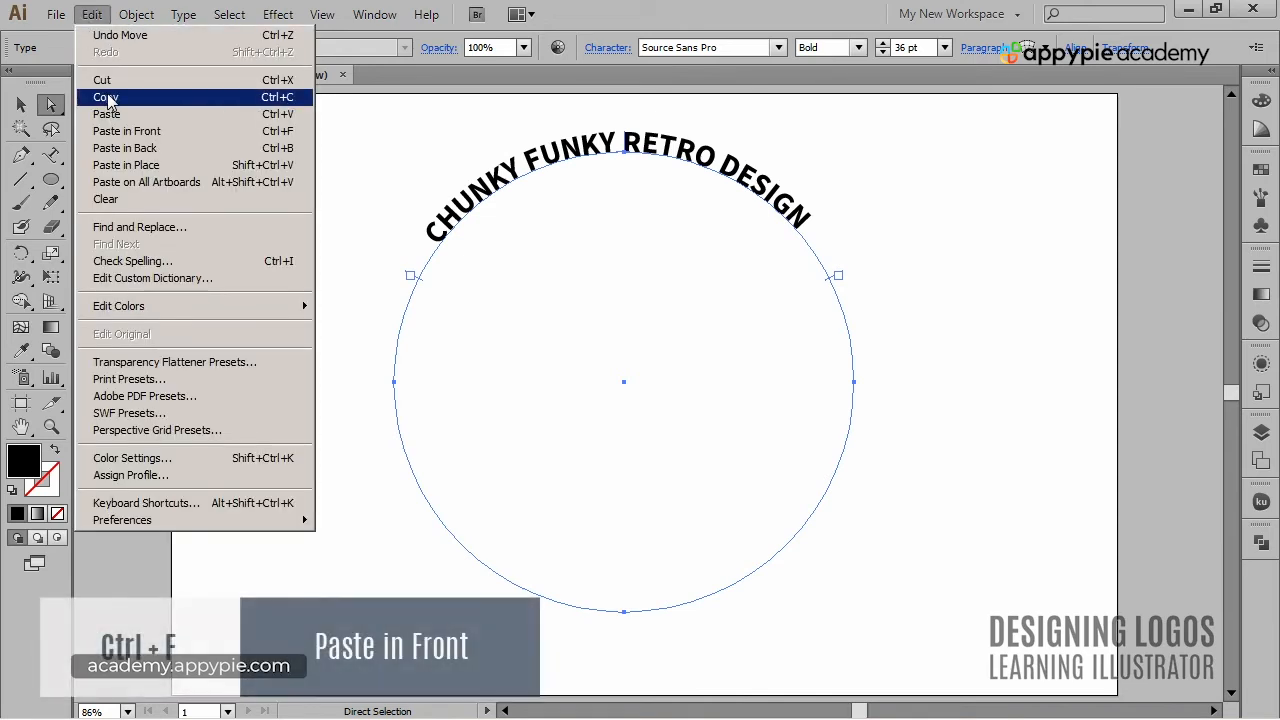
pyautogui.click(92, 15)
pyautogui.click(92, 15)
pyautogui.click(114, 131)
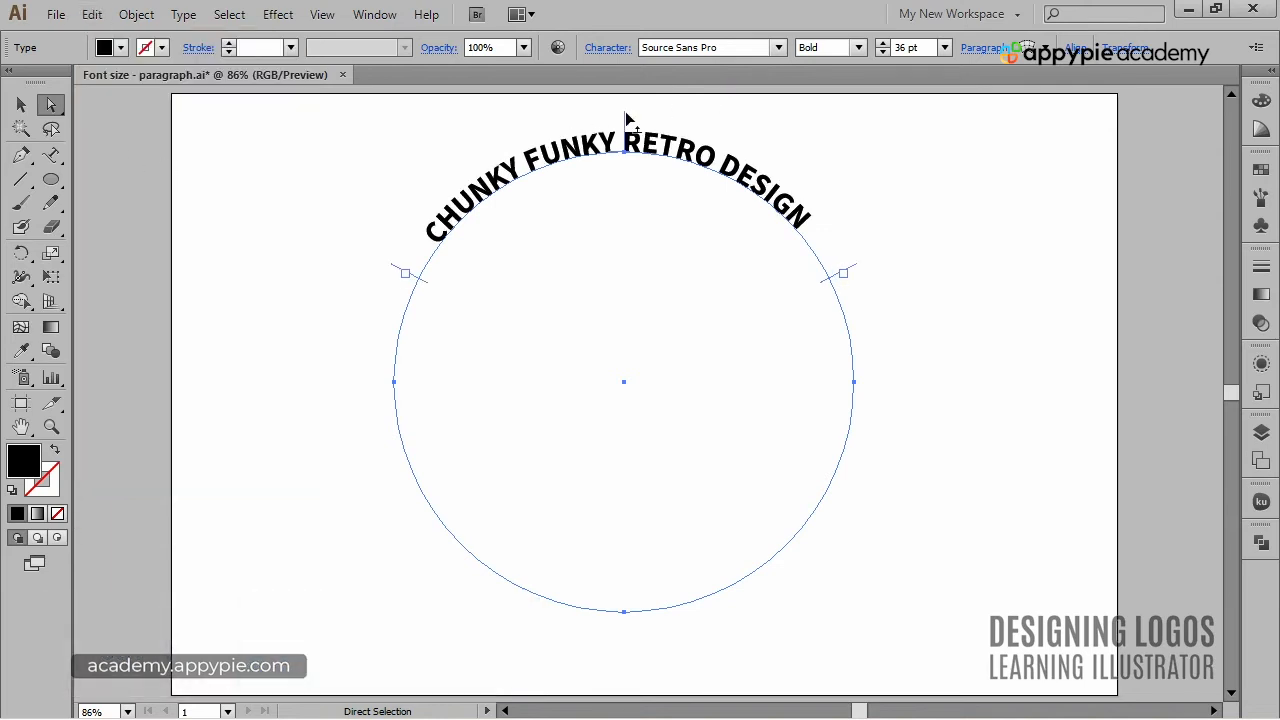
pyautogui.moveTo(625, 120); pyautogui.dragTo(623, 526)
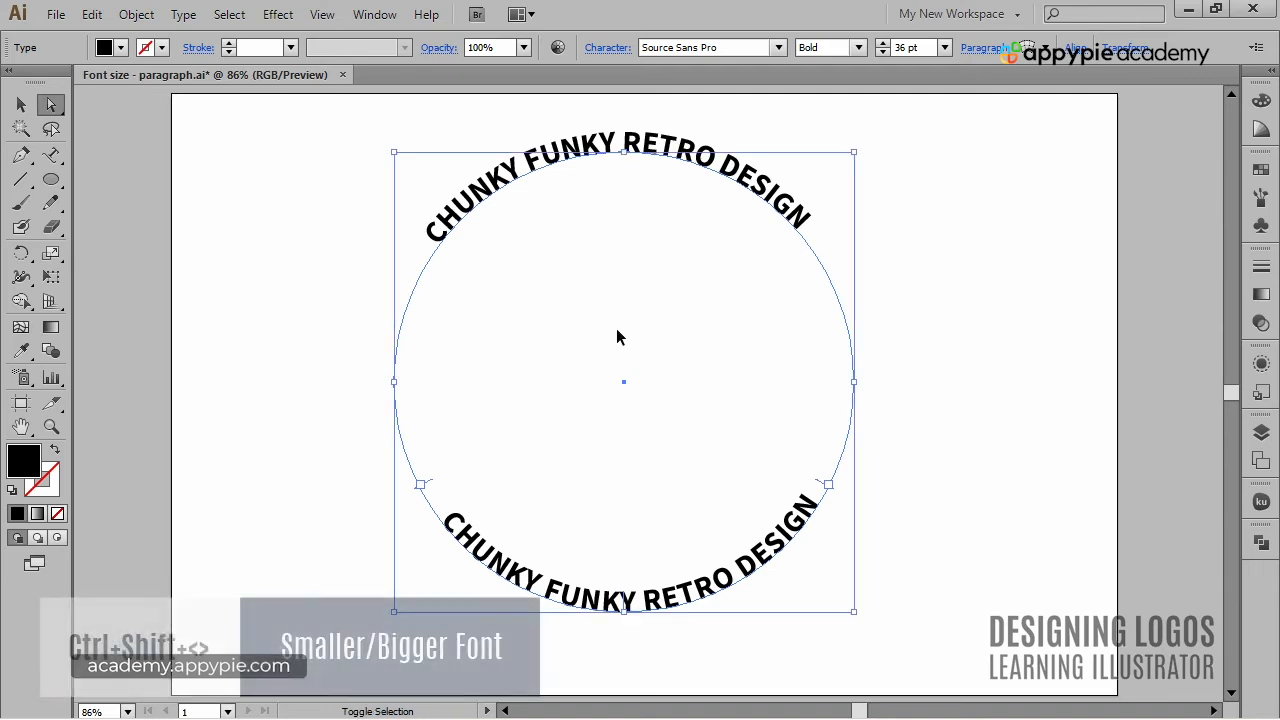
# Set the bottom text's font size to 40 pt and extend its end bracket along the circle to fit the whole phrase.
pyautogui.hotkey('ctrl', 'shift', ',')
pyautogui.hotkey('ctrl', 'shift', ',')
pyautogui.hotkey('ctrl', 'shift', '.')
pyautogui.hotkey('ctrl', 'shift', '.')
pyautogui.hotkey('ctrl', 'shift', '.')
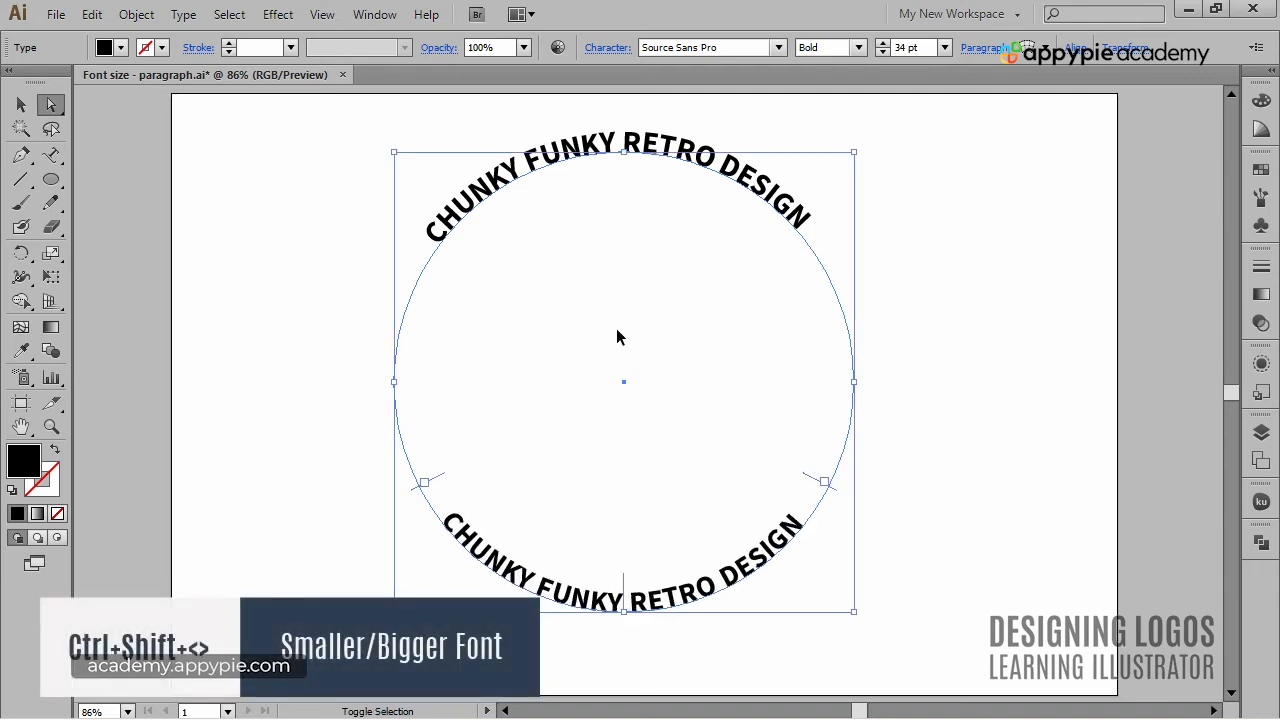
pyautogui.hotkey('ctrl', 'shift', '.')
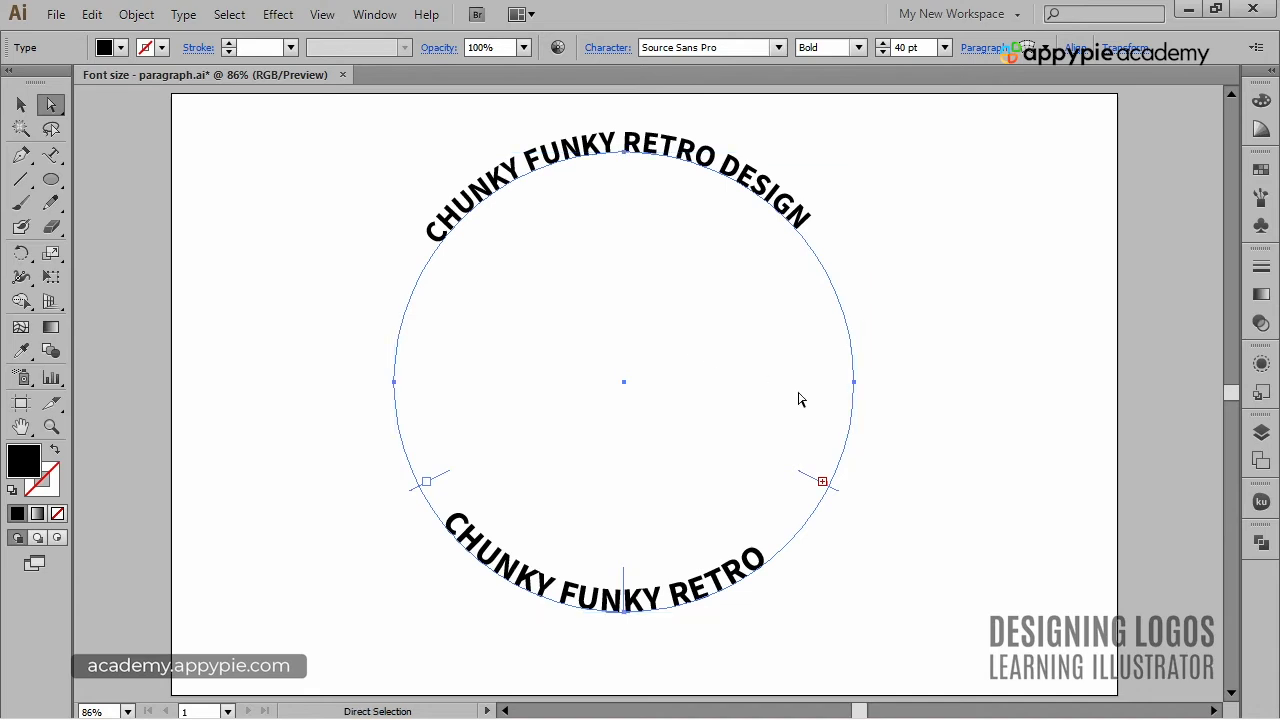
pyautogui.moveTo(814, 476); pyautogui.dragTo(831, 434)
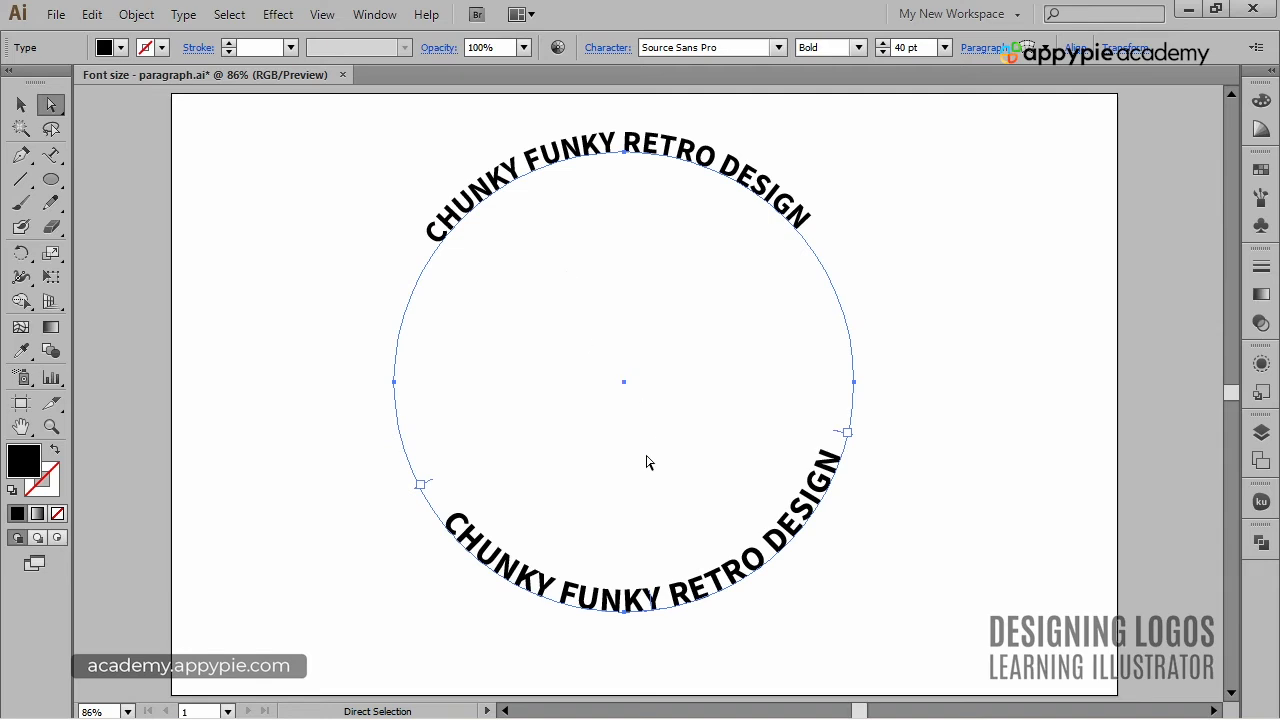
# Try a baseline shift of 20 pt on the bottom text and return it to 0 pt.
pyautogui.click(606, 48)
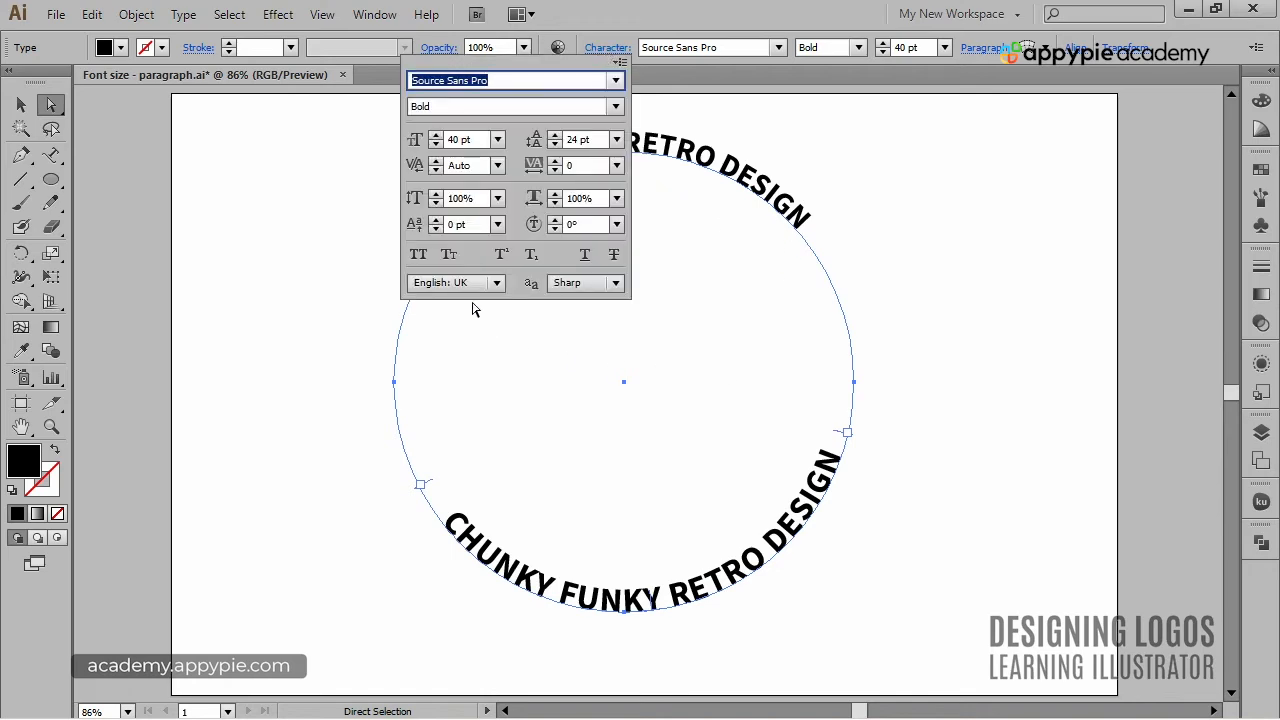
pyautogui.click(436, 220)
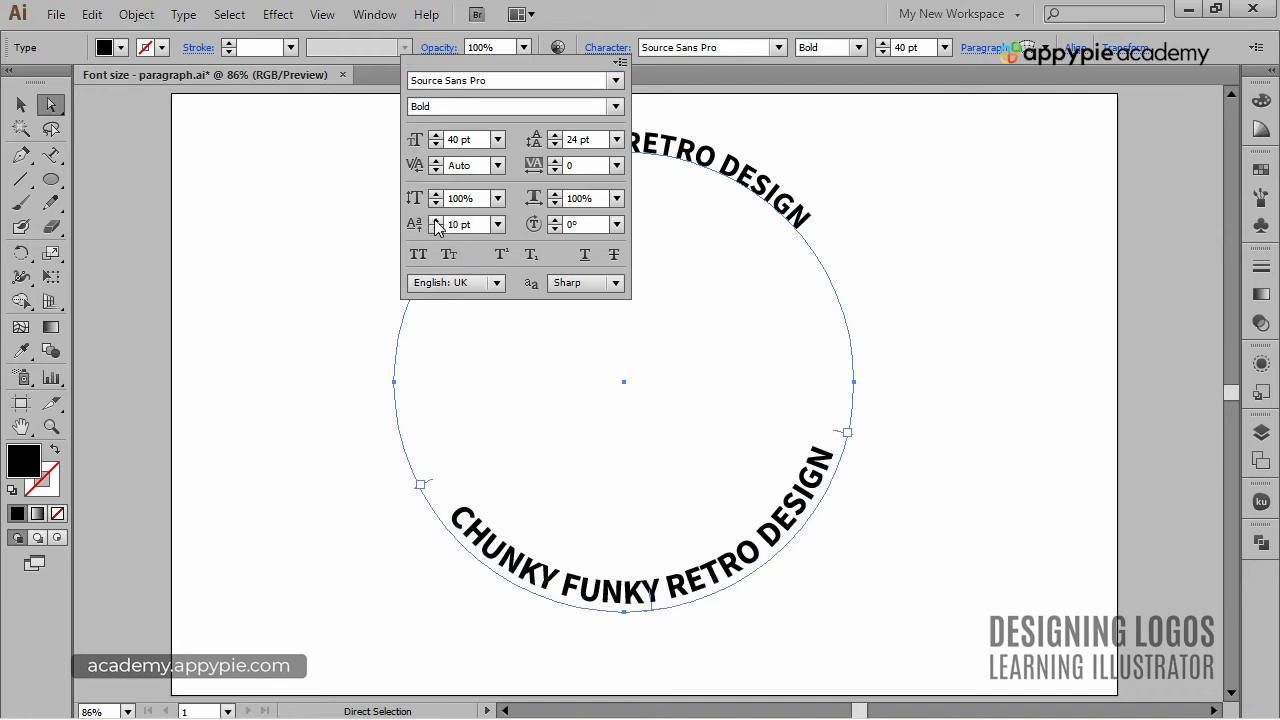
pyautogui.click(436, 220)
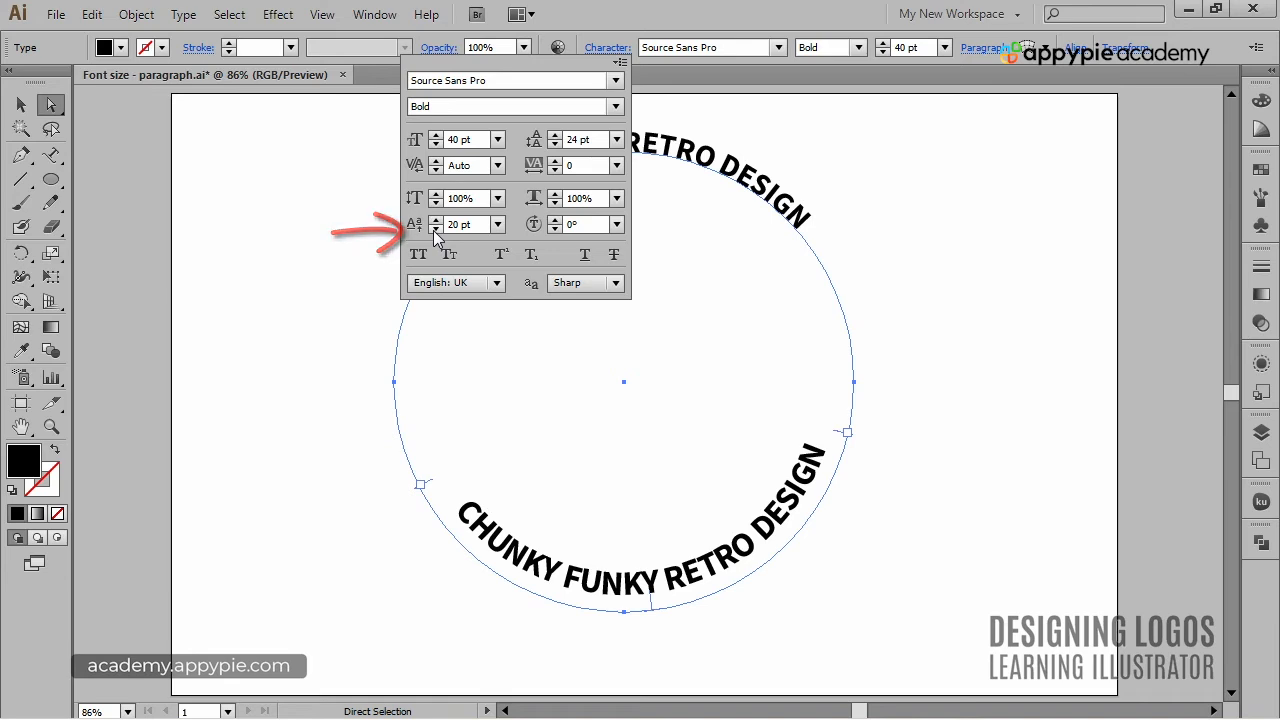
pyautogui.click(434, 229)
pyautogui.click(434, 229)
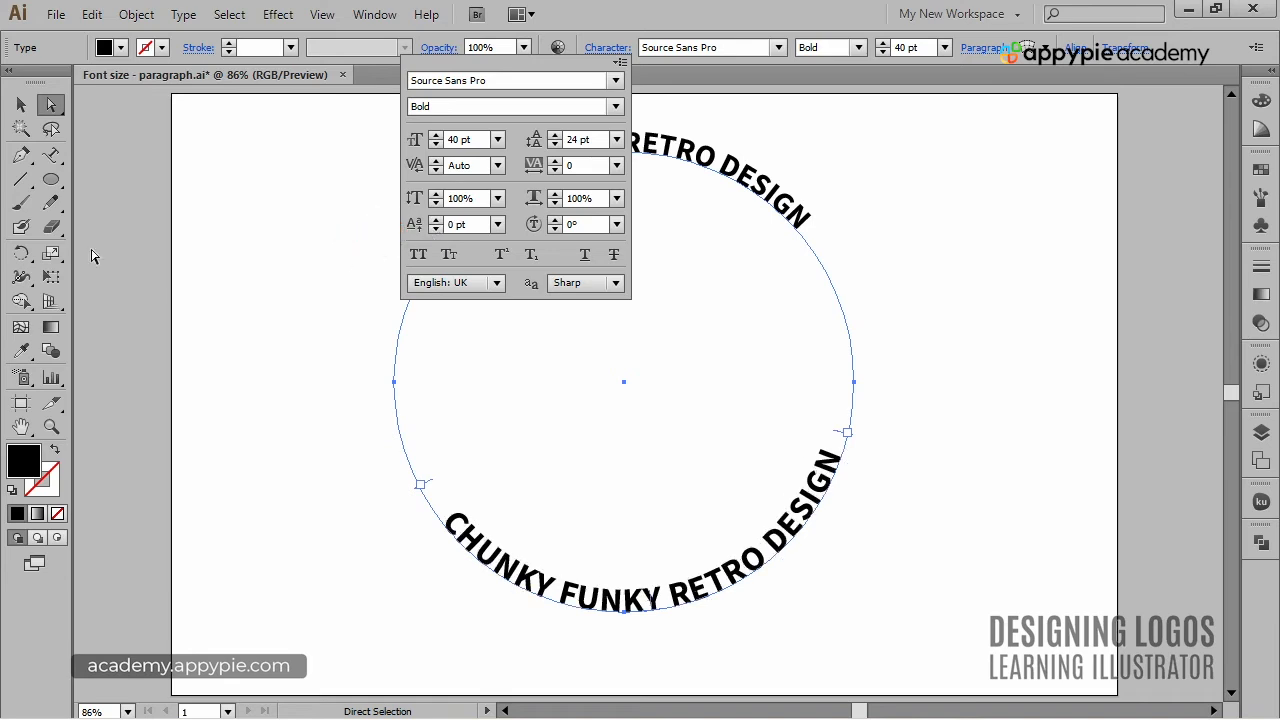
# Select all the bottom text's characters and nudge their baseline shift up and down, ending slightly raised off the circle.
pyautogui.click(58, 154)
pyautogui.click(58, 154)
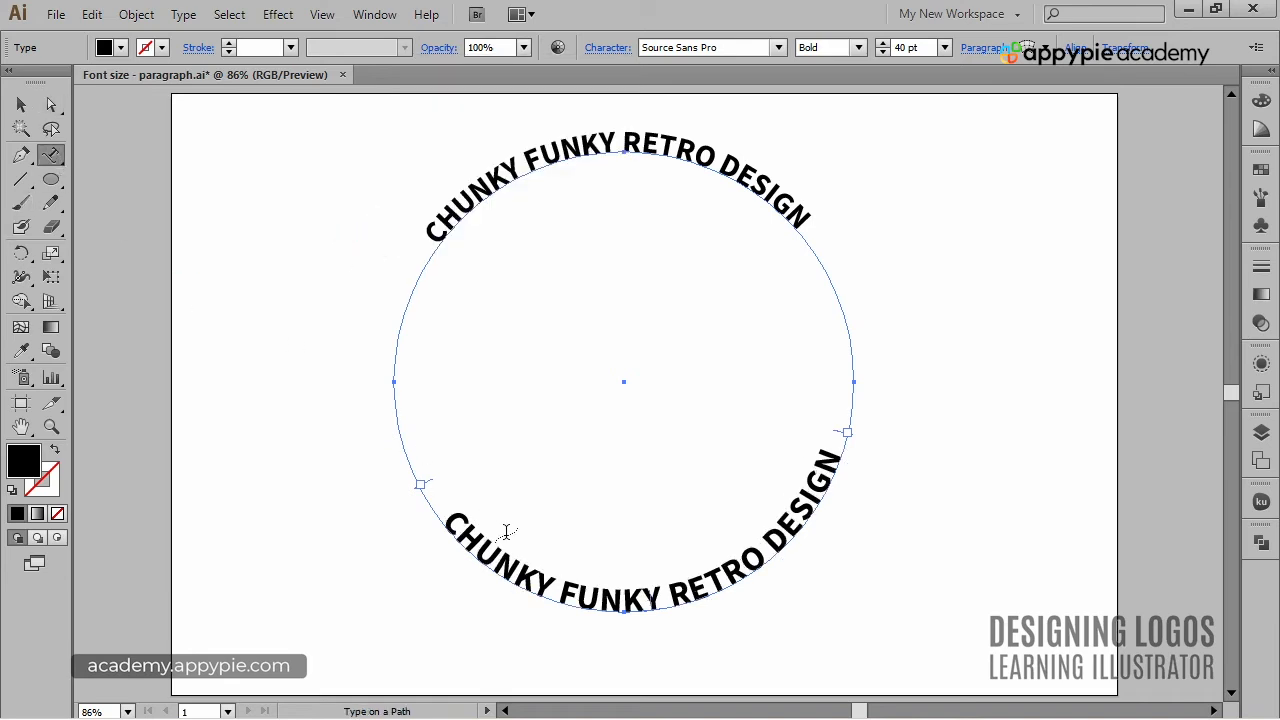
pyautogui.moveTo(452, 518); pyautogui.dragTo(824, 445)
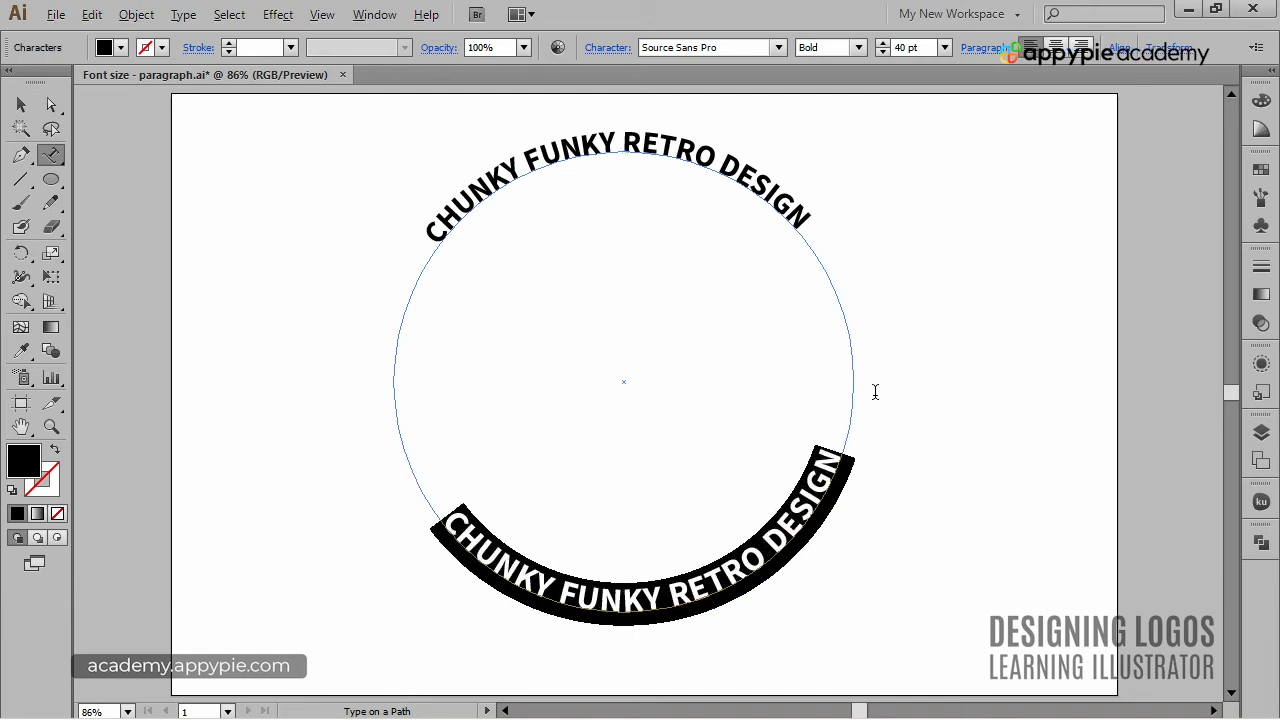
pyautogui.hotkey('alt', 'shift', 'Up')
pyautogui.hotkey('alt', 'shift', 'Up')
pyautogui.hotkey('alt', 'shift', 'Up')
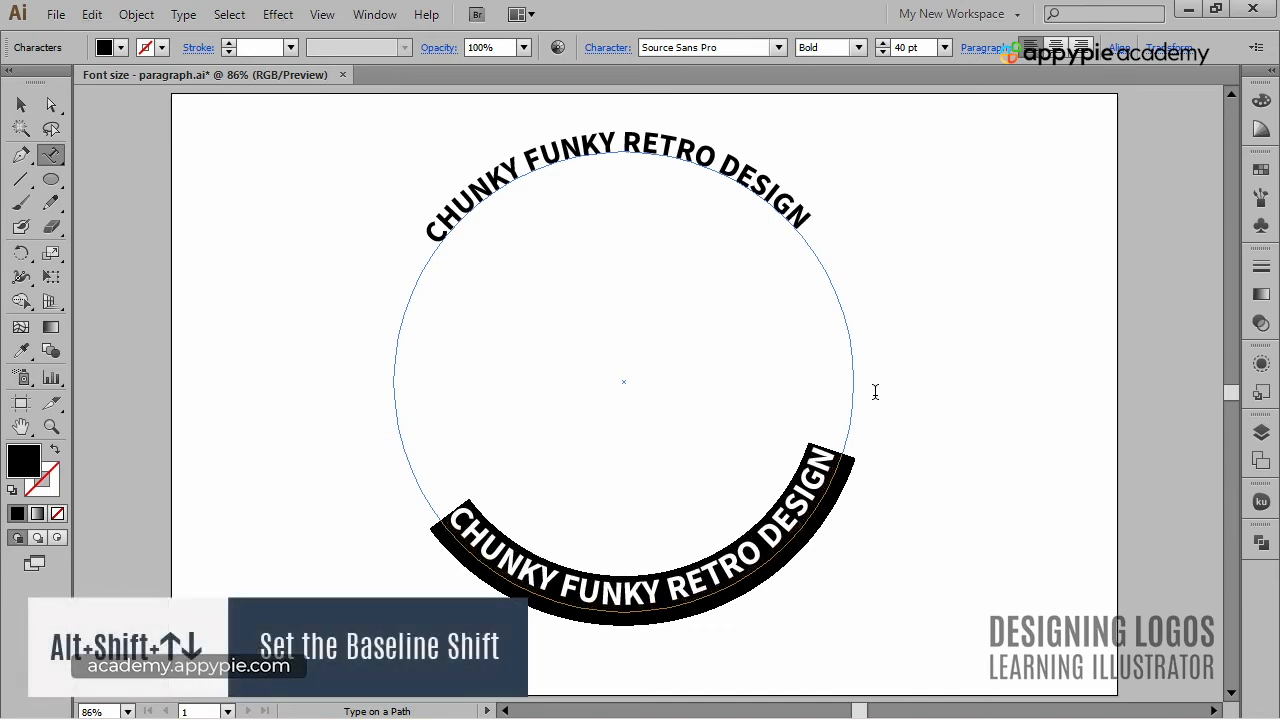
pyautogui.hotkey('alt', 'shift', 'Down')
pyautogui.hotkey('alt', 'shift', 'Down')
pyautogui.hotkey('alt', 'shift', 'Down')
pyautogui.hotkey('alt', 'shift', 'Down')
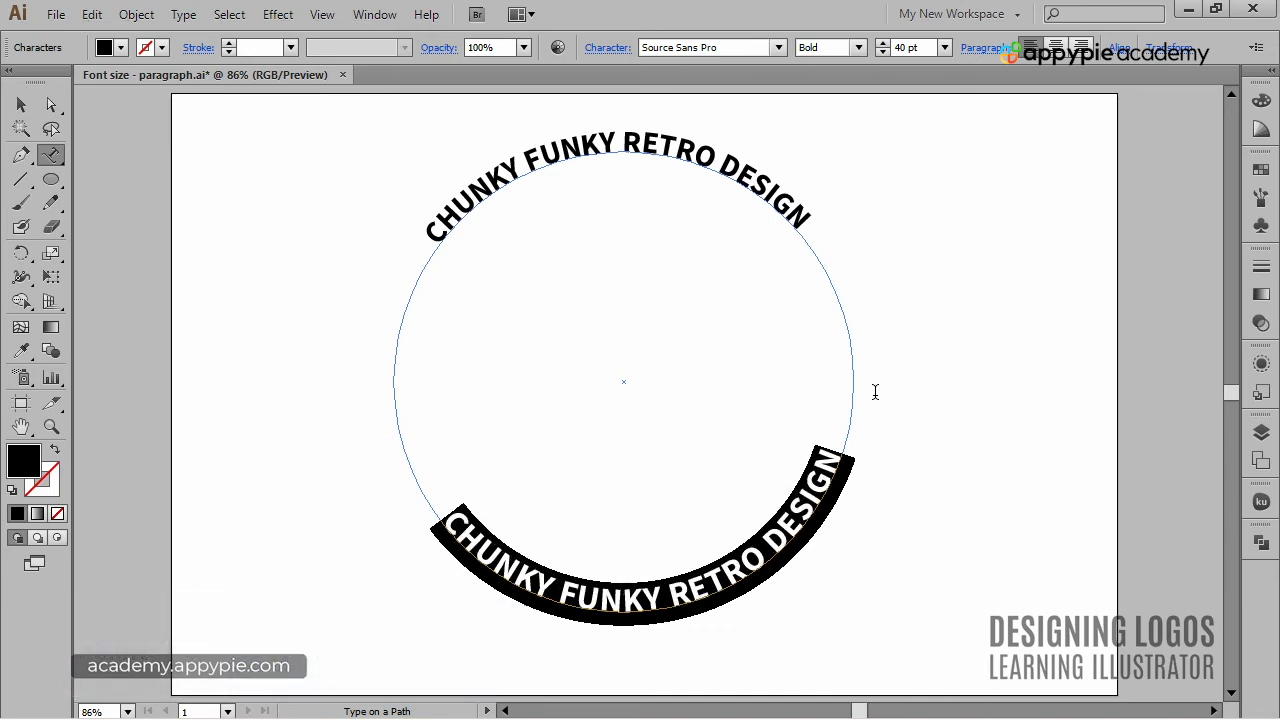
pyautogui.hotkey('alt', 'shift', 'Up')
pyautogui.hotkey('alt', 'shift', 'Up')
pyautogui.hotkey('alt', 'shift', 'Up')
pyautogui.hotkey('alt', 'shift', 'Up')
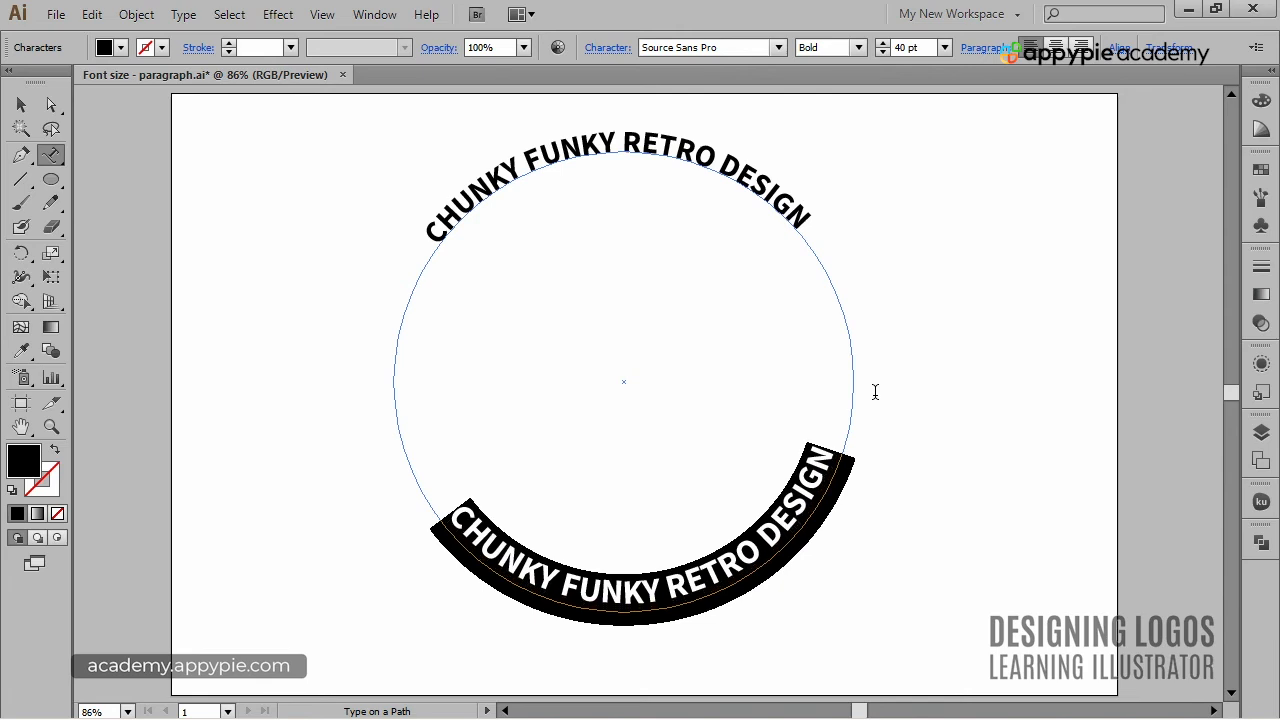
pyautogui.hotkey('alt', 'shift', 'Down')
pyautogui.hotkey('alt', 'shift', 'Down')
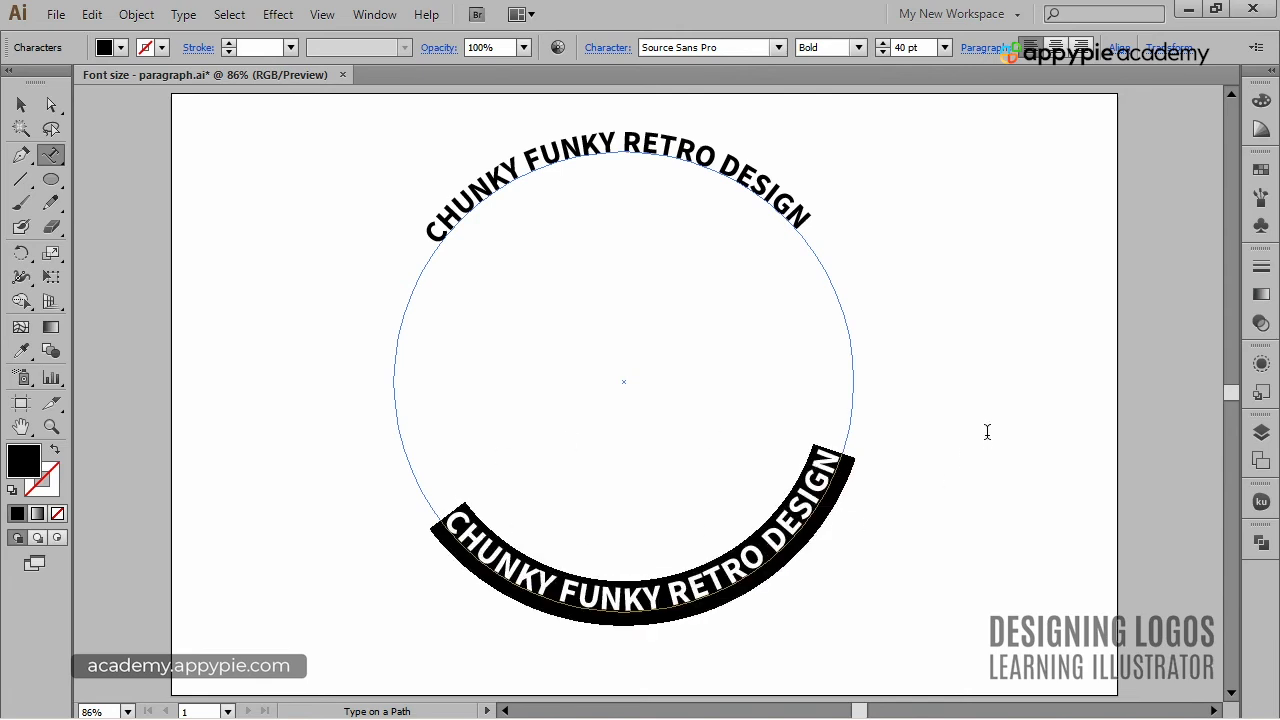
# Replace the bottom text with SOMETHING ELSE and deselect it.
pyautogui.write('SOMETHIN')
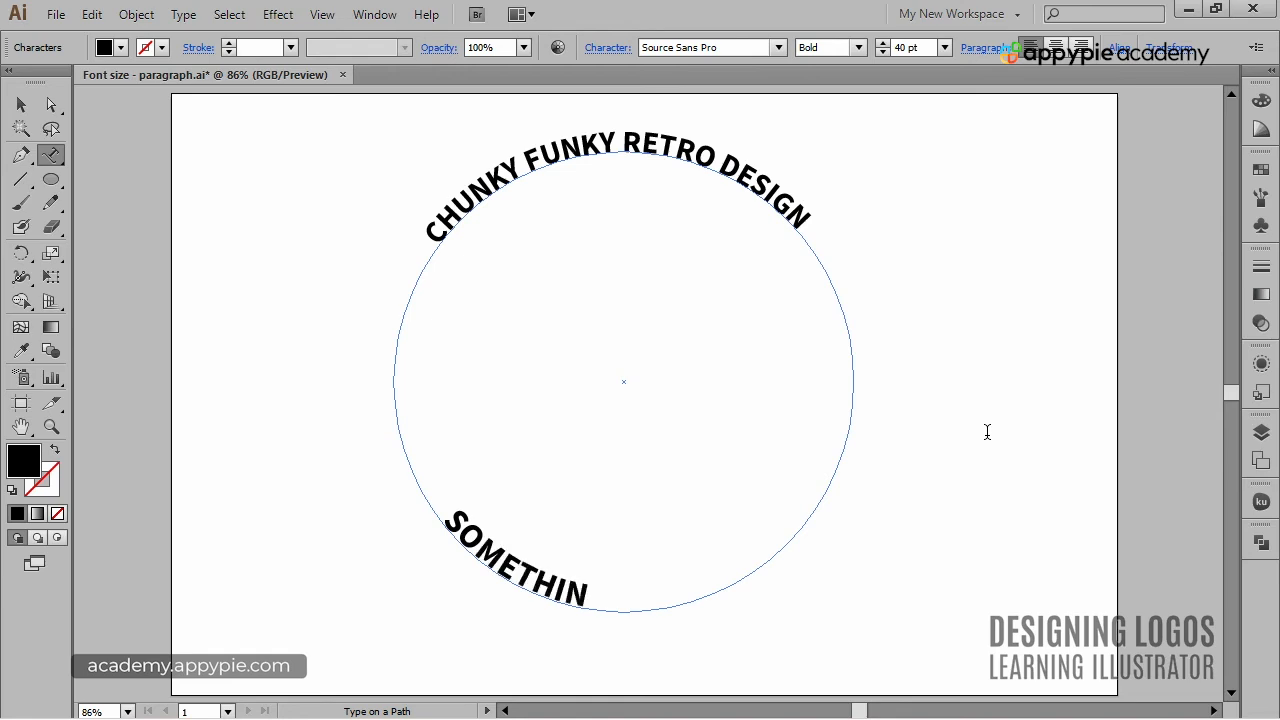
pyautogui.write('G ELSE')
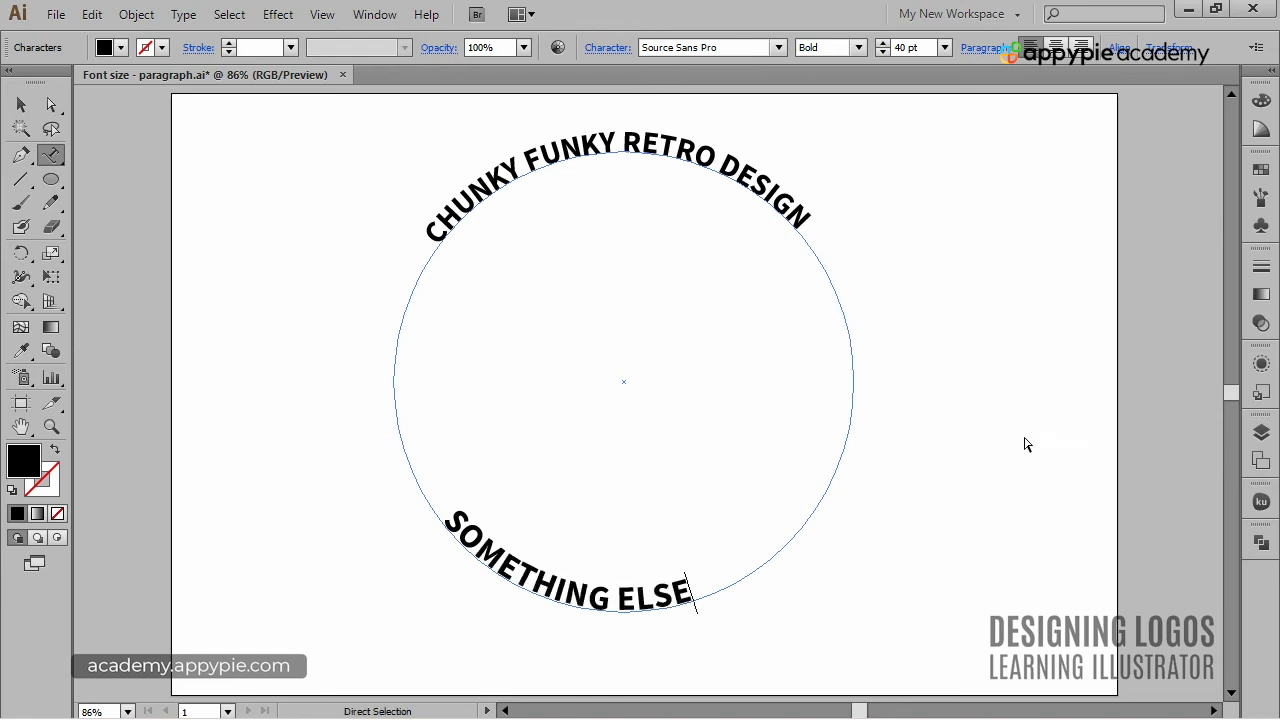
pyautogui.keyDown('ctrl'); pyautogui.click(1034, 441); pyautogui.keyUp('ctrl')
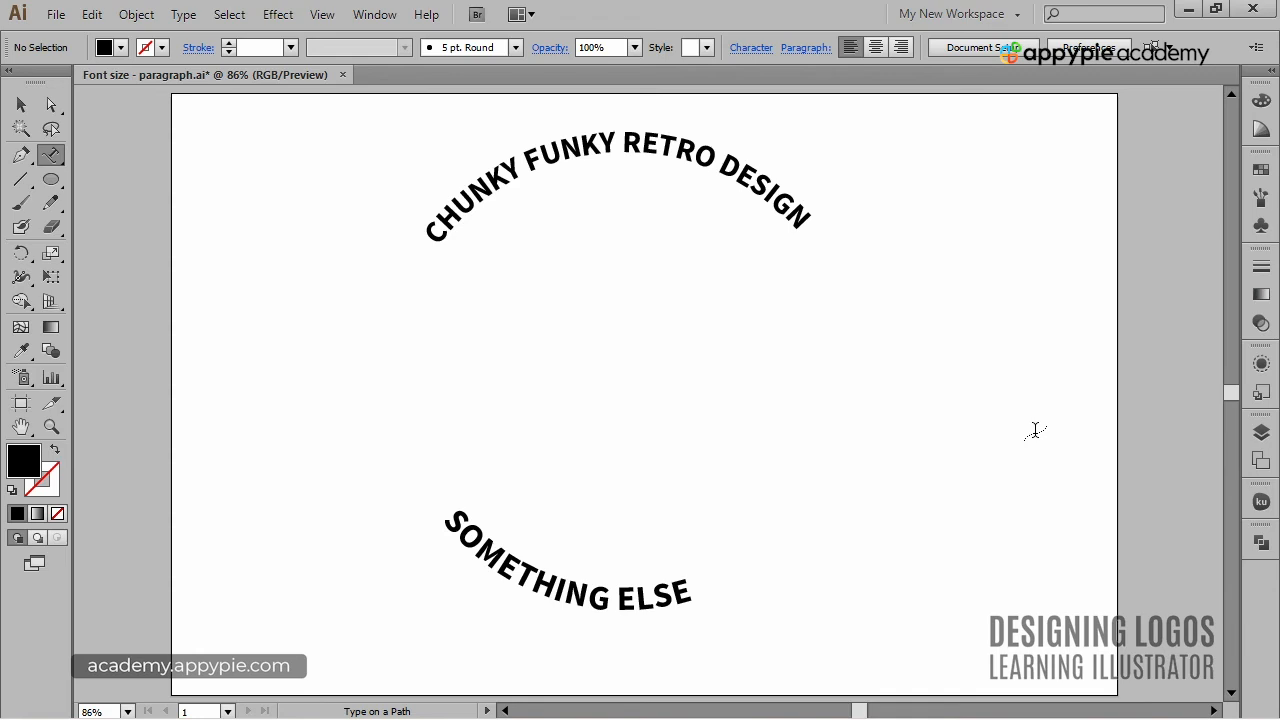
# Clear the artboard and draw an open wavy path with four anchor points across it, using a black stroke and no fill.
pyautogui.hotkey('ctrl', 'a')
pyautogui.press('Delete')
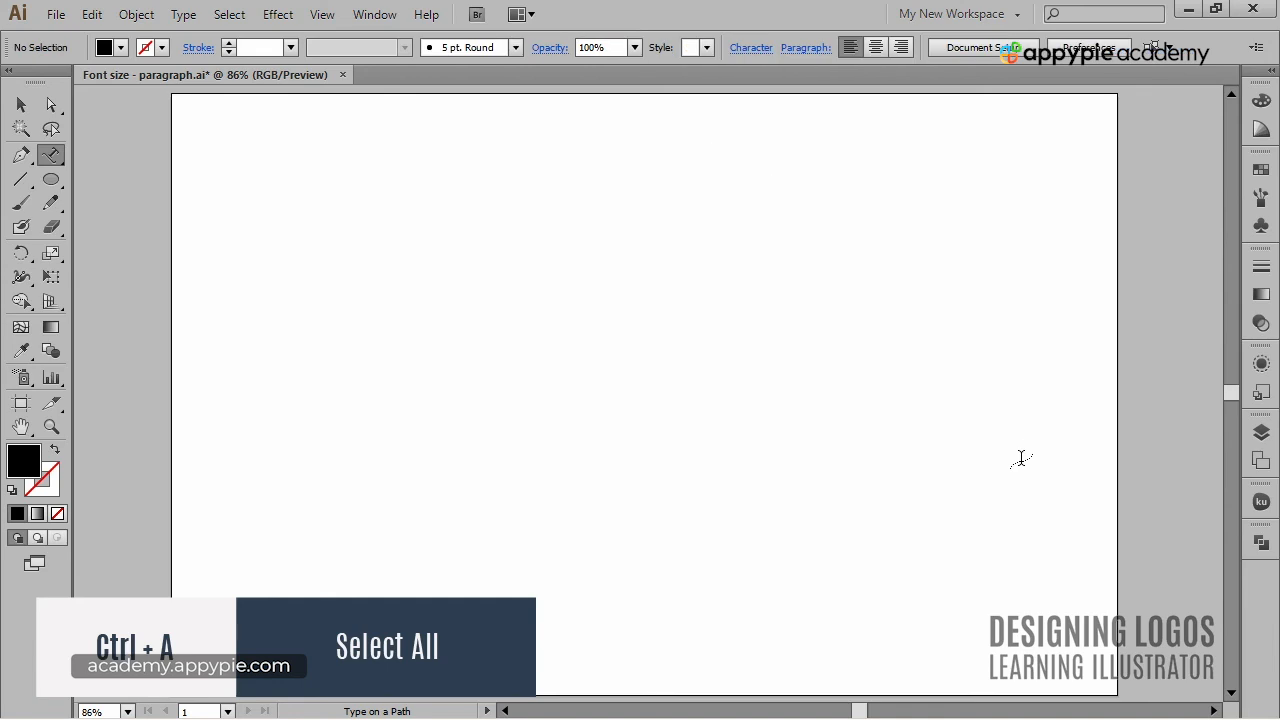
pyautogui.click(55, 450)
pyautogui.press('p')
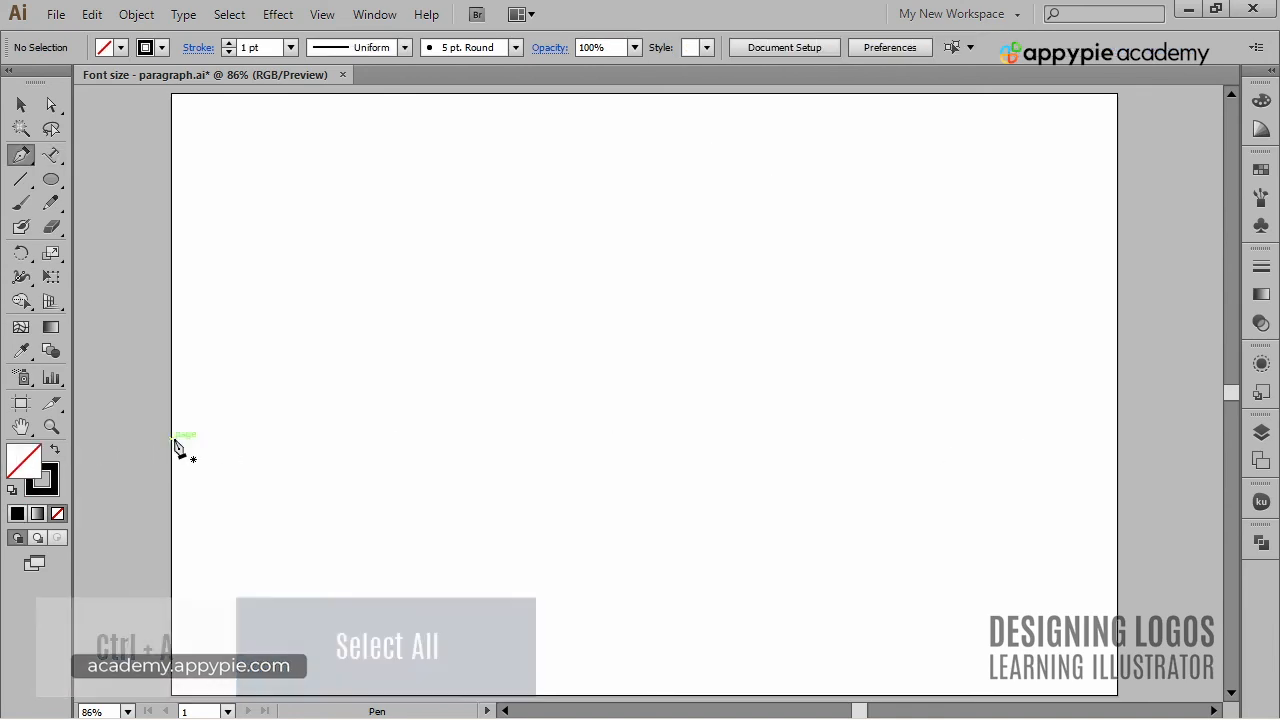
pyautogui.click(240, 370)
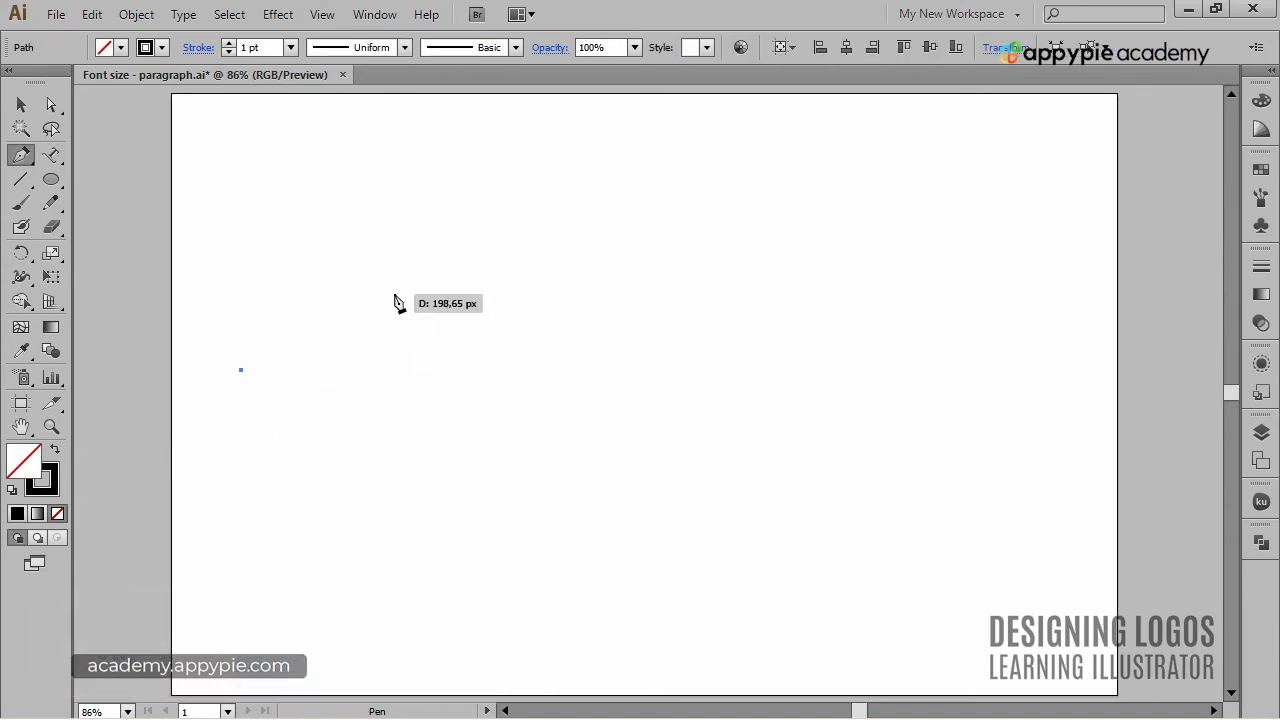
pyautogui.moveTo(397, 292); pyautogui.dragTo(491, 297)
pyautogui.moveTo(625, 362); pyautogui.dragTo(689, 363)
pyautogui.moveTo(862, 299); pyautogui.dragTo(968, 303)
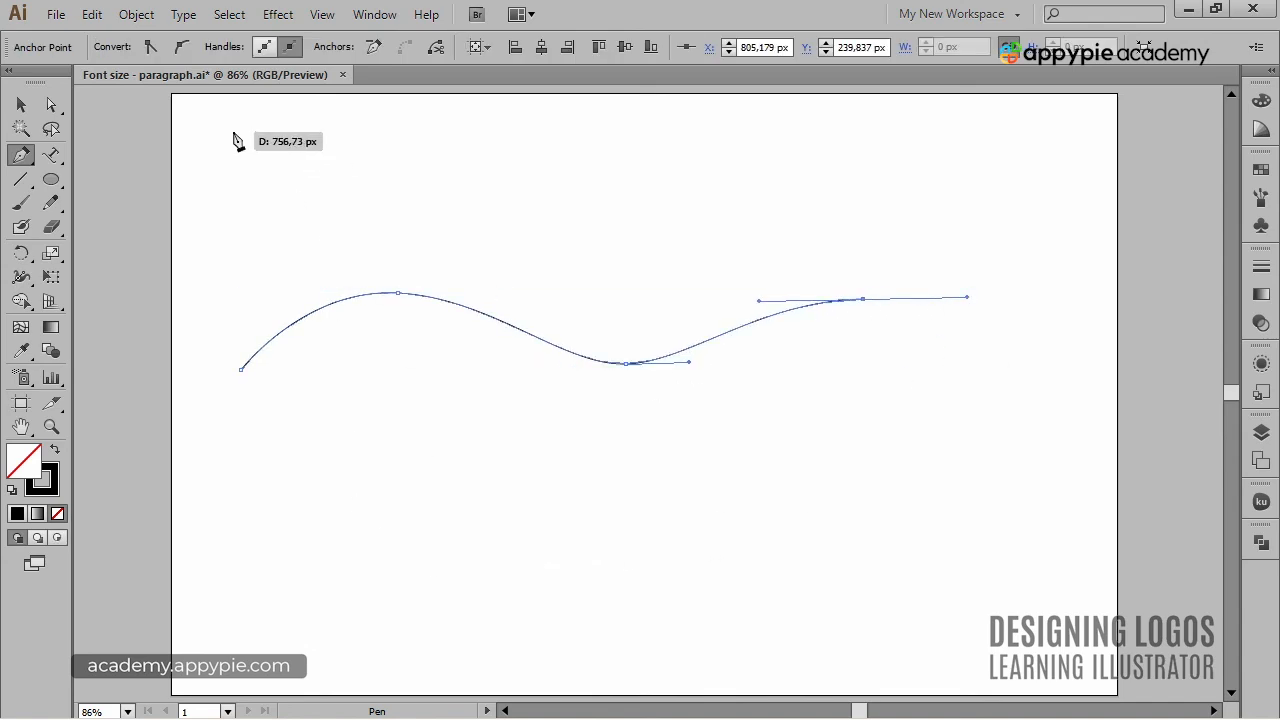
pyautogui.click(21, 104)
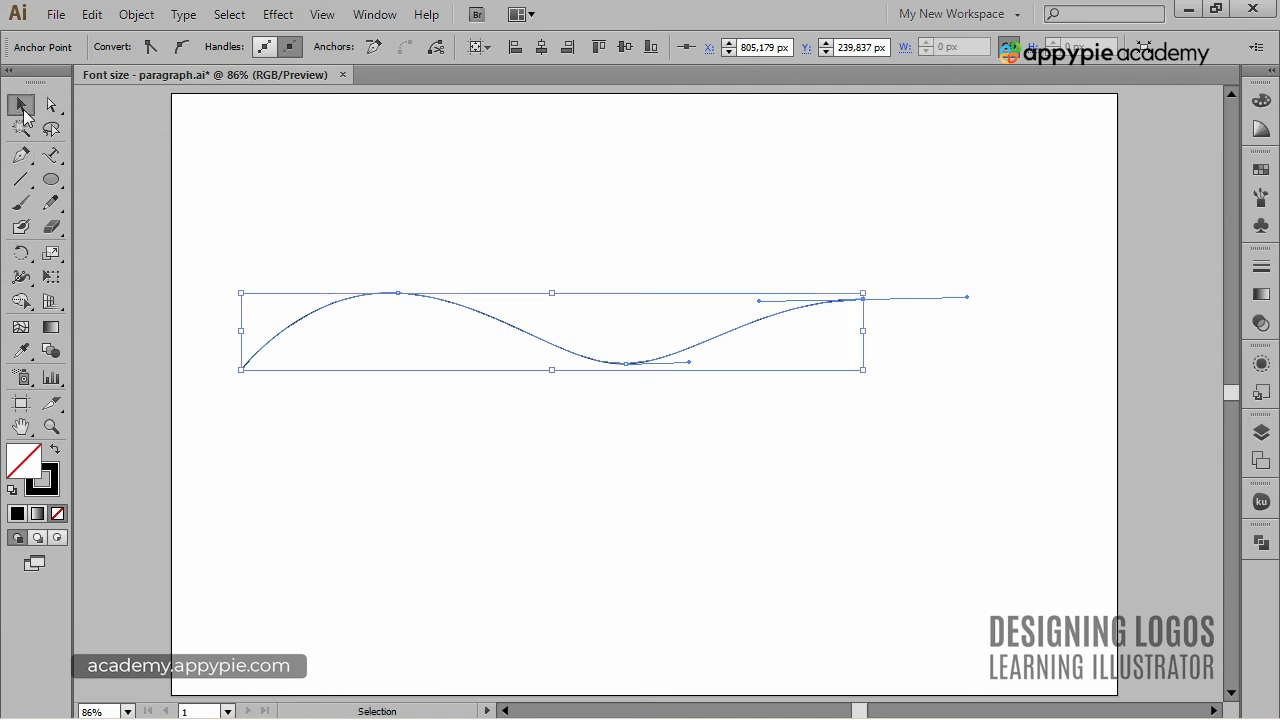
# Place type along the wavy path, starting near its left end, reading DESIGNING LOGOS LEARNING ILLUSTRATOR.
pyautogui.click(249, 130)
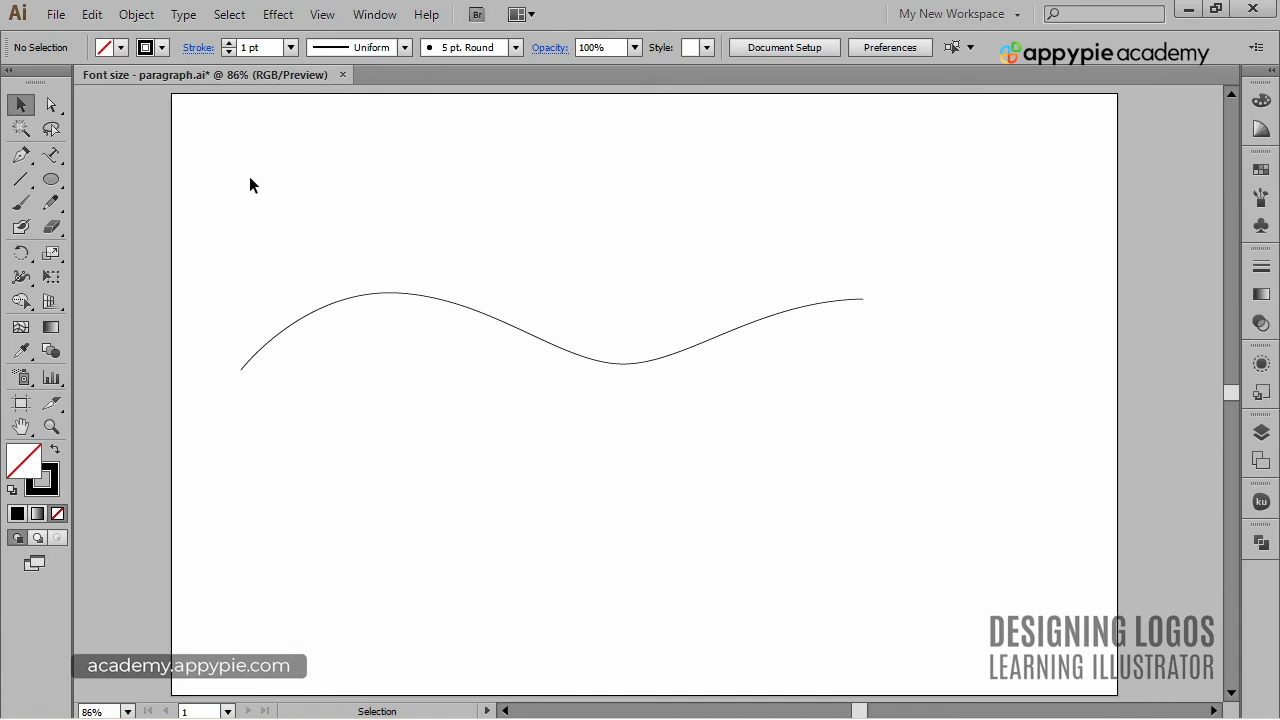
pyautogui.press('t')
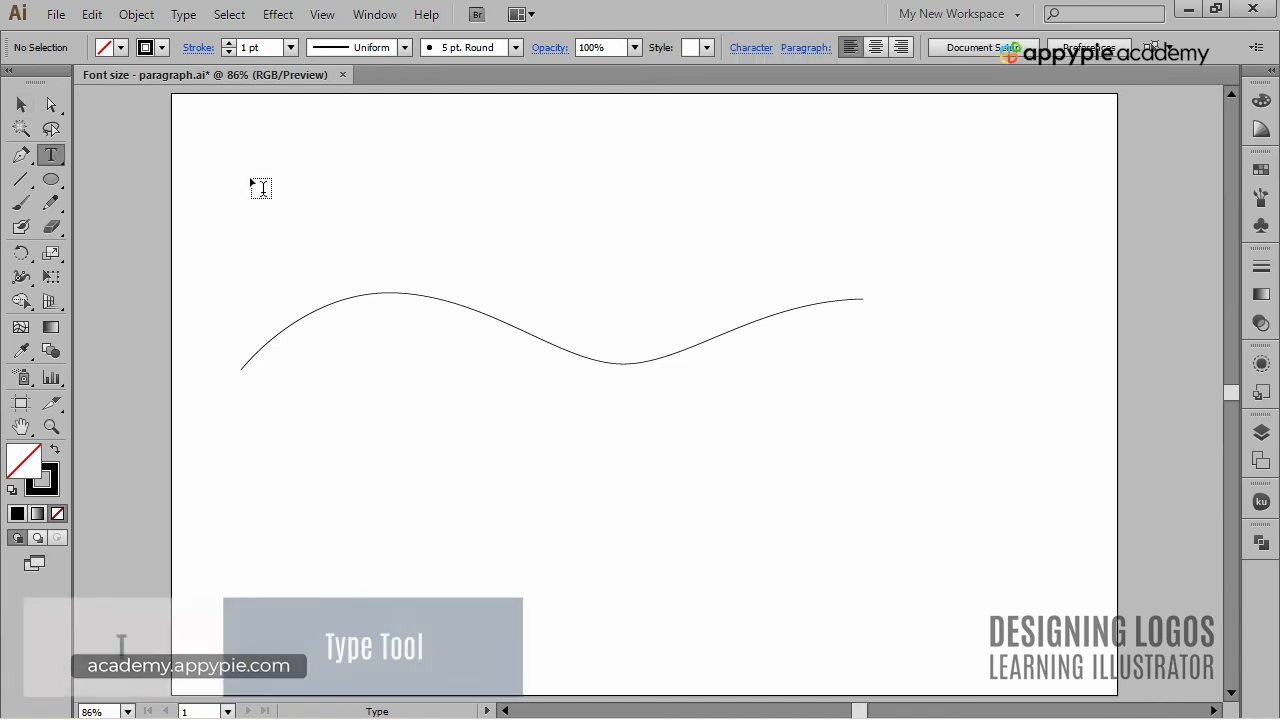
pyautogui.click(253, 351)
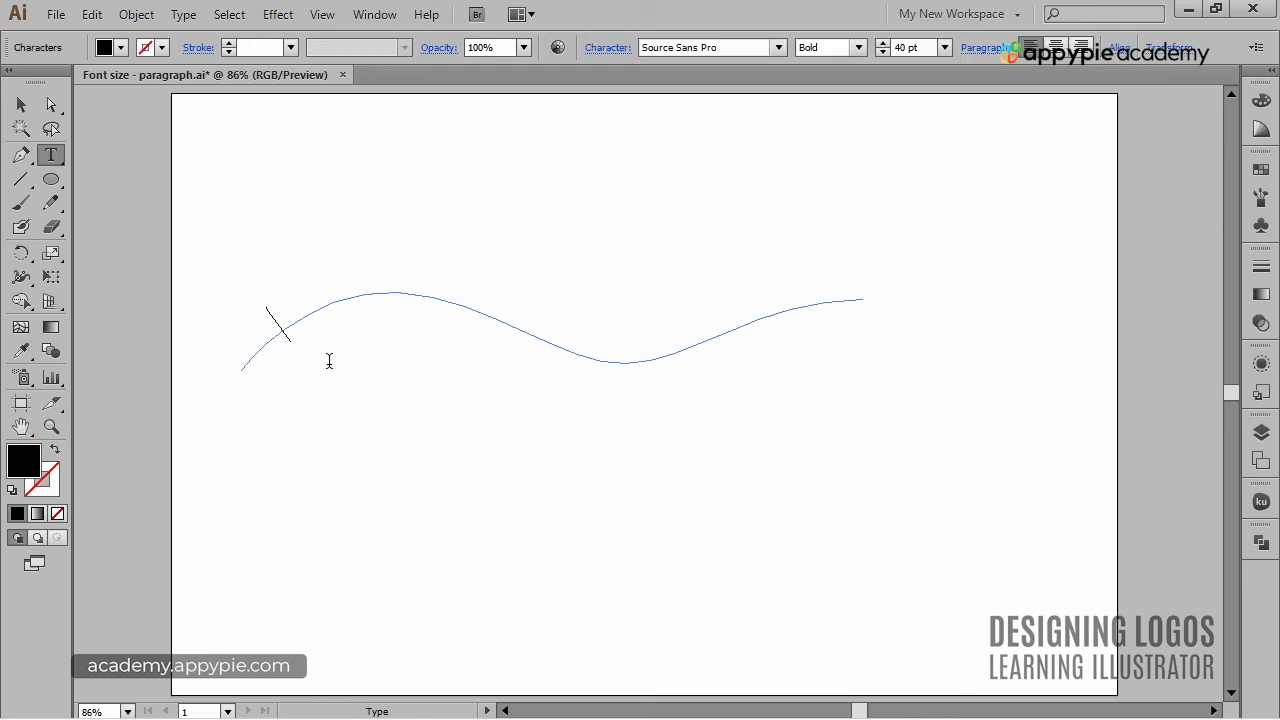
pyautogui.write('DESIGNING')
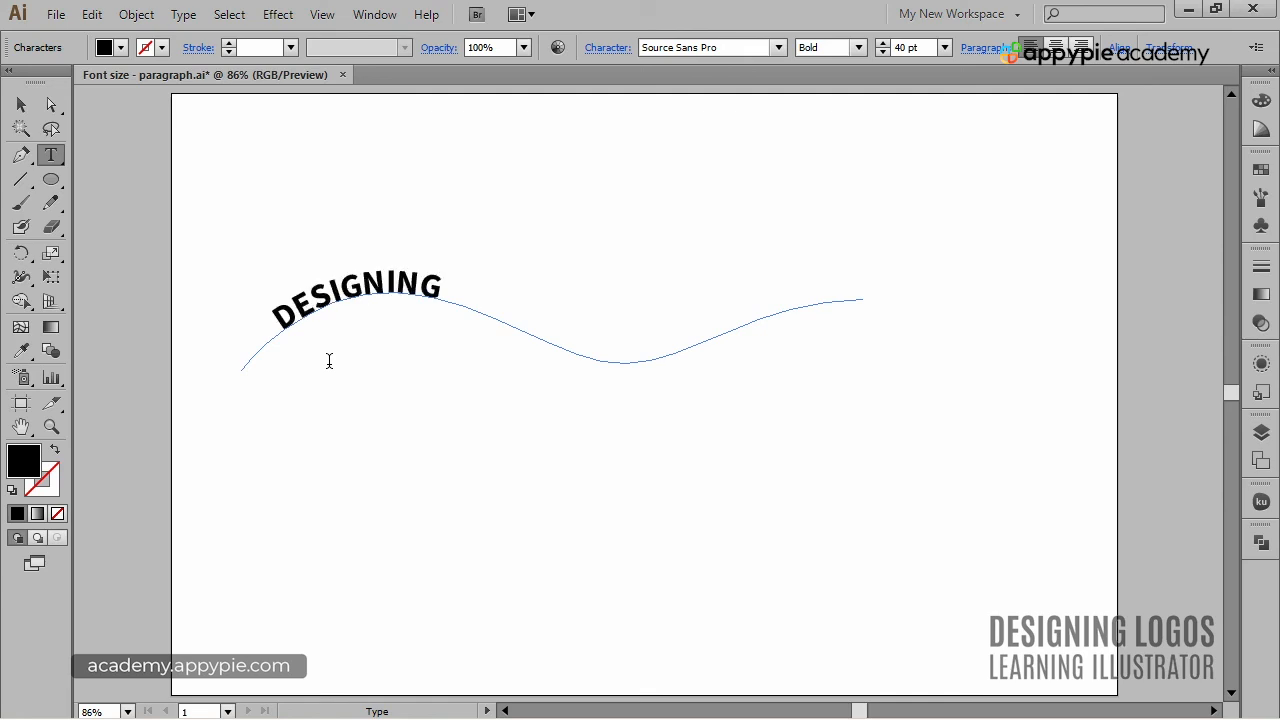
pyautogui.write(' LOGOS LEARNI')
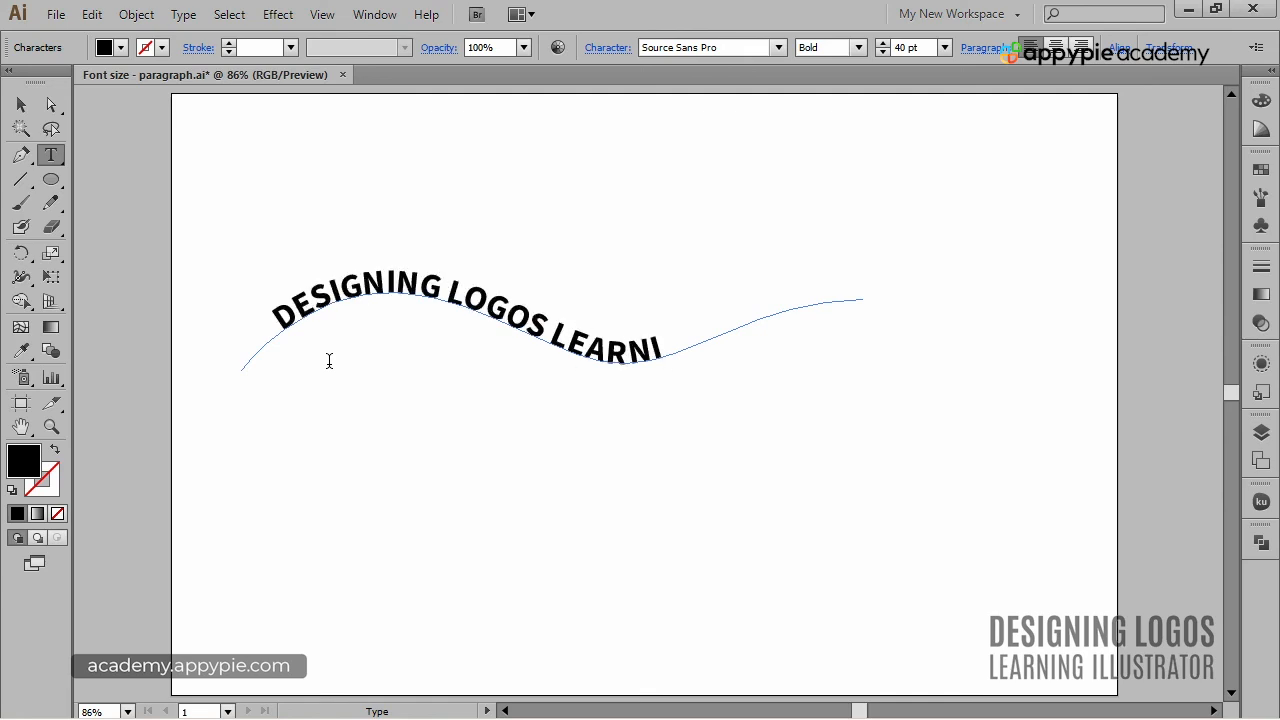
pyautogui.write('NG ILLUSTR')
# Select all the text on the wavy path and reduce its font size to 34 pt so the whole phrase fits.
pyautogui.hotkey('ctrl', 'a')
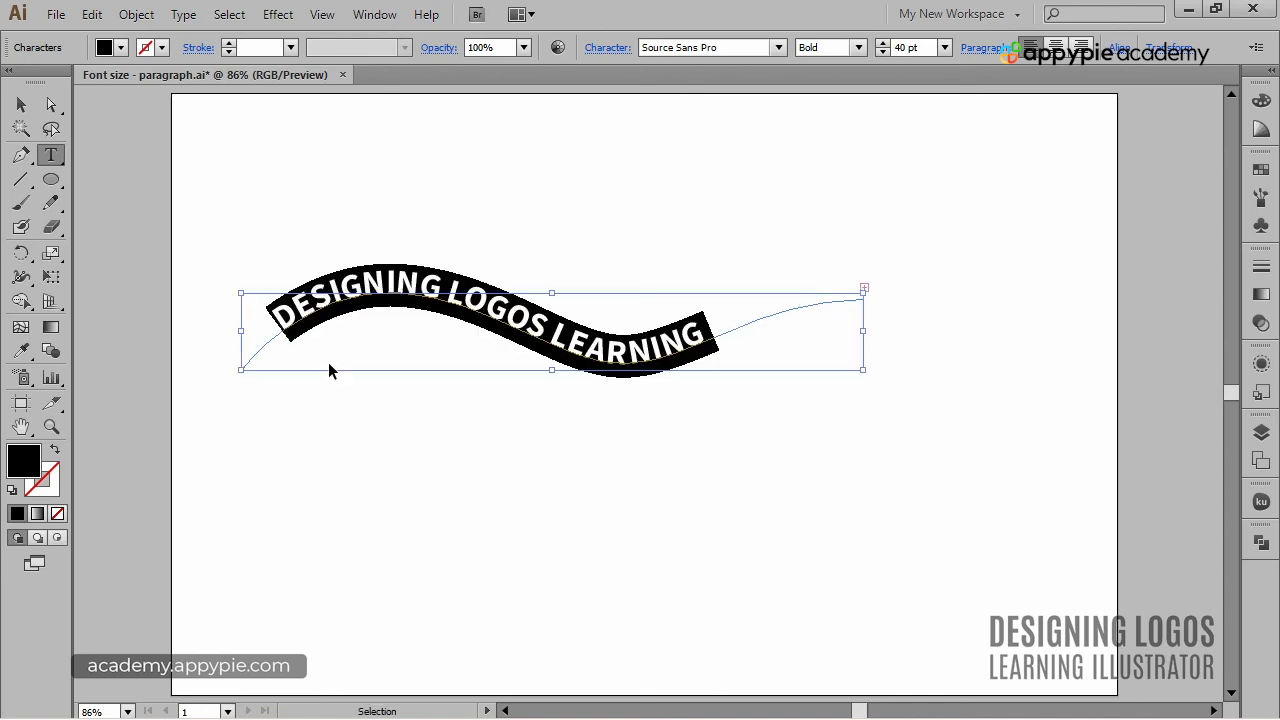
pyautogui.hotkey('ctrl', 'shift', ',')
pyautogui.hotkey('ctrl', 'shift', ',')
pyautogui.hotkey('ctrl', 'shift', ',')
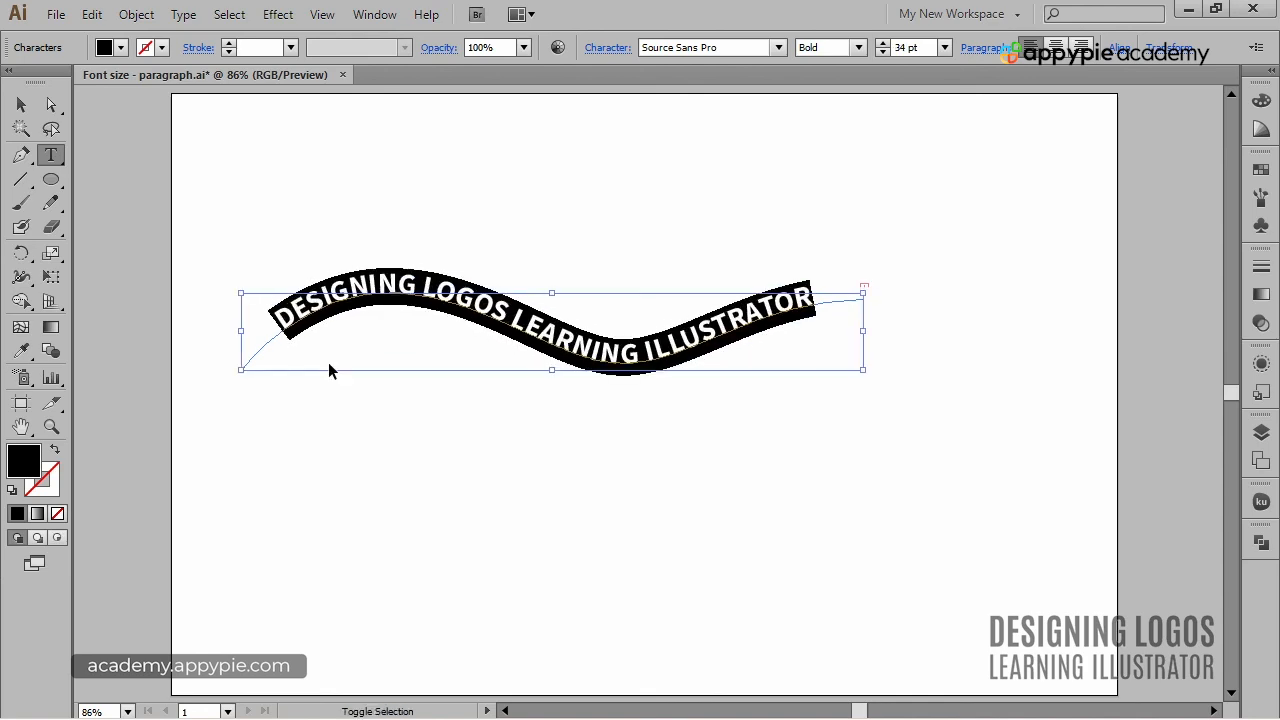
pyautogui.hotkey('ctrl', 'shift', '.')
pyautogui.hotkey('ctrl', 'shift', ',')
# Move the wavy path text slightly right and down towards the middle of the artboard and deselect it.
pyautogui.keyDown('ctrl'); pyautogui.click(414, 186); pyautogui.keyUp('ctrl')
pyautogui.moveTo(421, 293); pyautogui.dragTo(468, 328)
pyautogui.keyDown('ctrl'); pyautogui.click(408, 219); pyautogui.keyUp('ctrl')
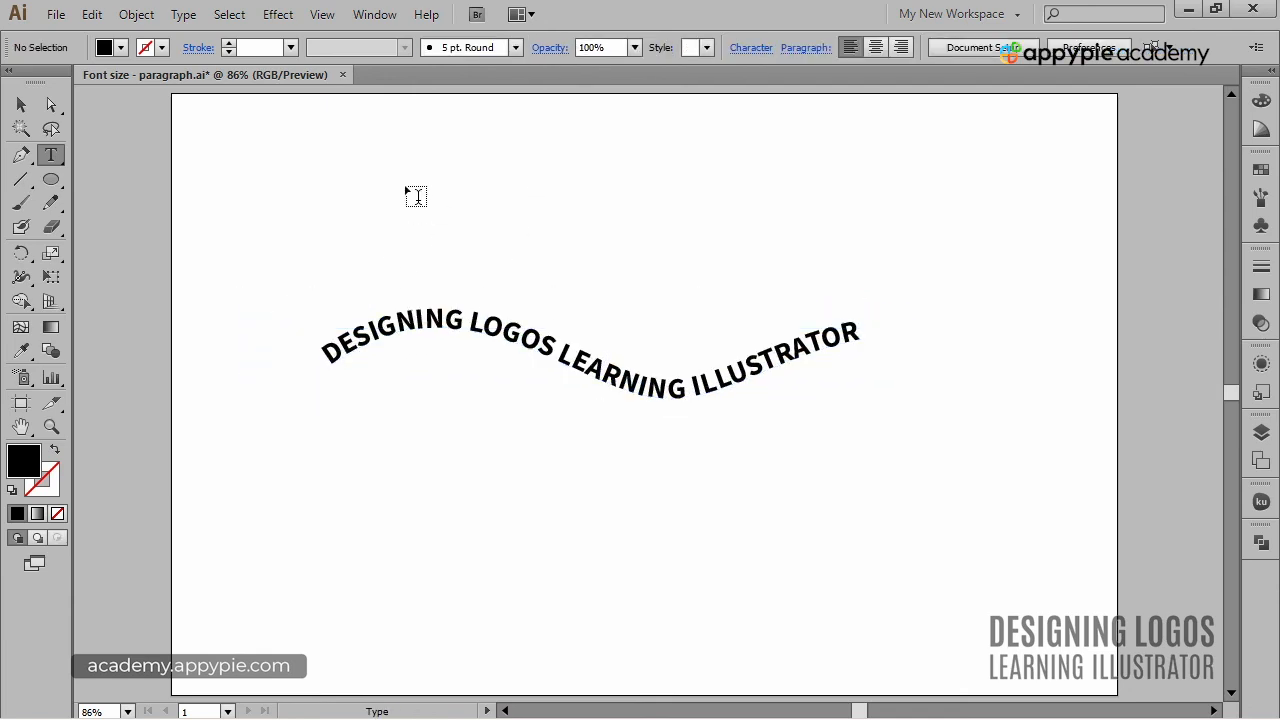